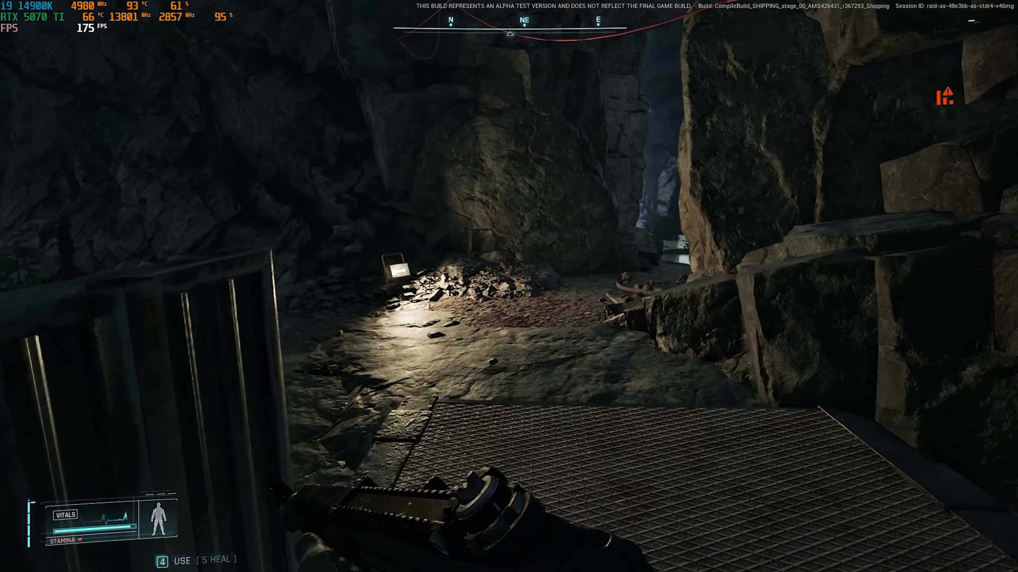
{"action": "key", "text": "w"}
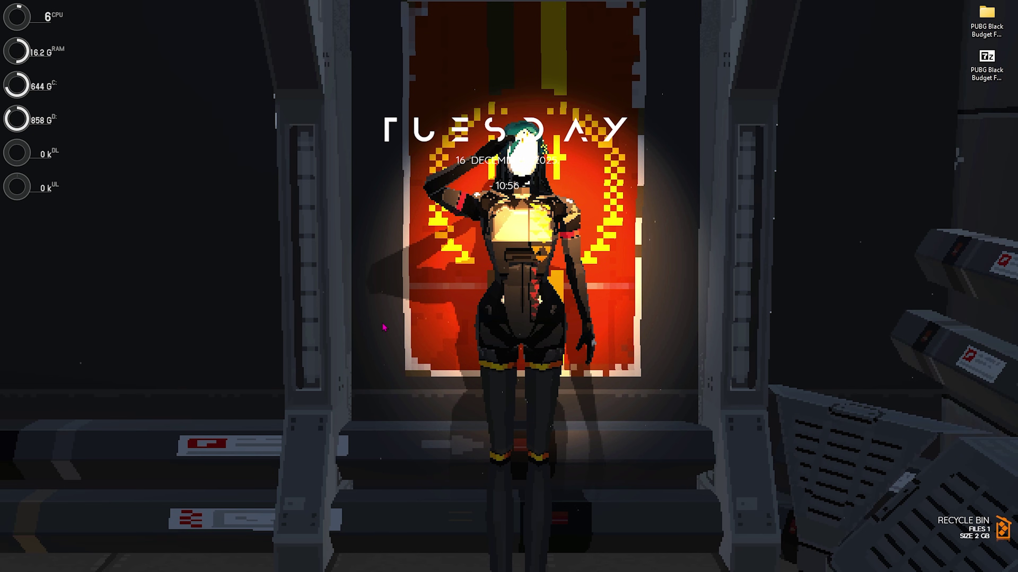
- Open Windows Settings and check the Transparency effects option in the Colors personalization settings
{"action": "key", "text": "super"}
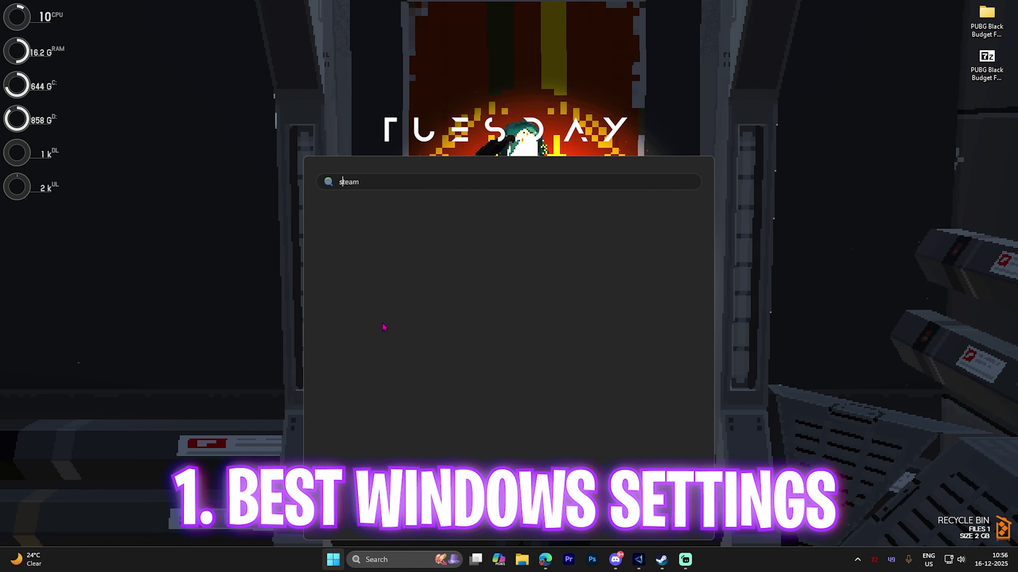
{"action": "type", "text": "settings"}
{"action": "left_click", "coordinate": [390, 266]}
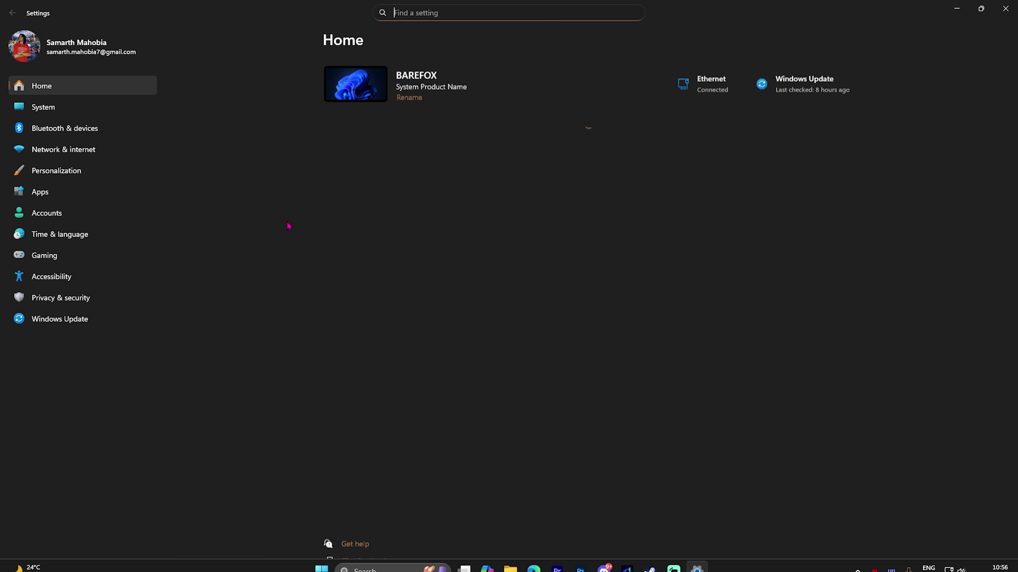
{"action": "left_click", "coordinate": [73, 170]}
{"action": "left_click", "coordinate": [382, 207]}
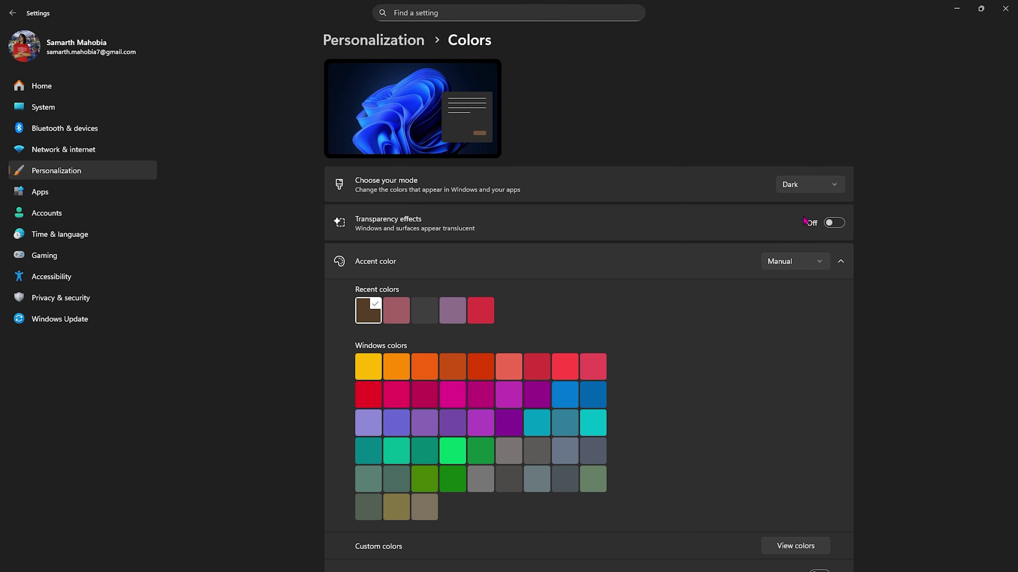
- Check the Game Bar controller option and the Game Mode option in the Windows gaming settings
{"action": "left_click", "coordinate": [44, 256]}
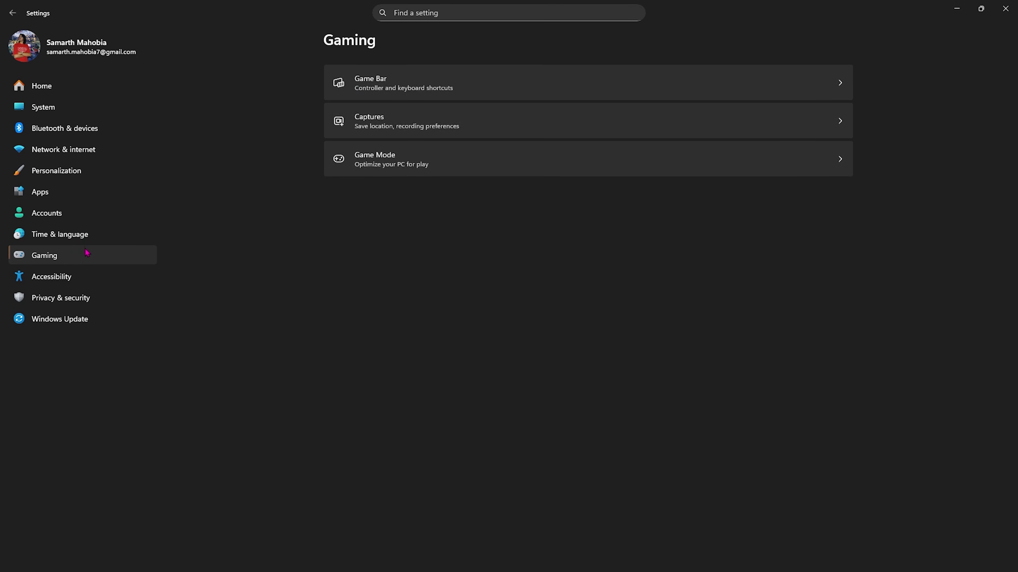
{"action": "left_click", "coordinate": [373, 78]}
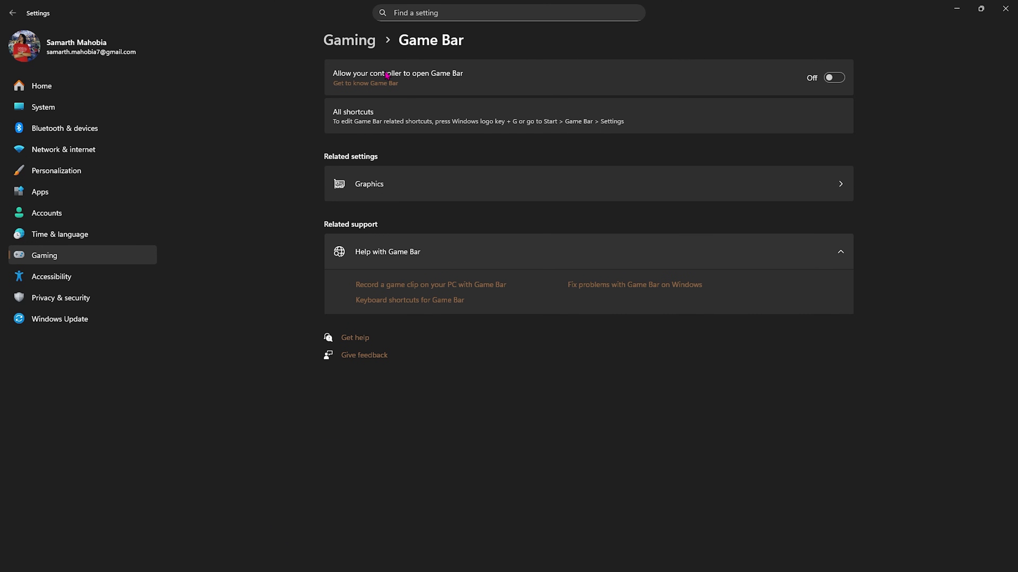
{"action": "left_click", "coordinate": [349, 40]}
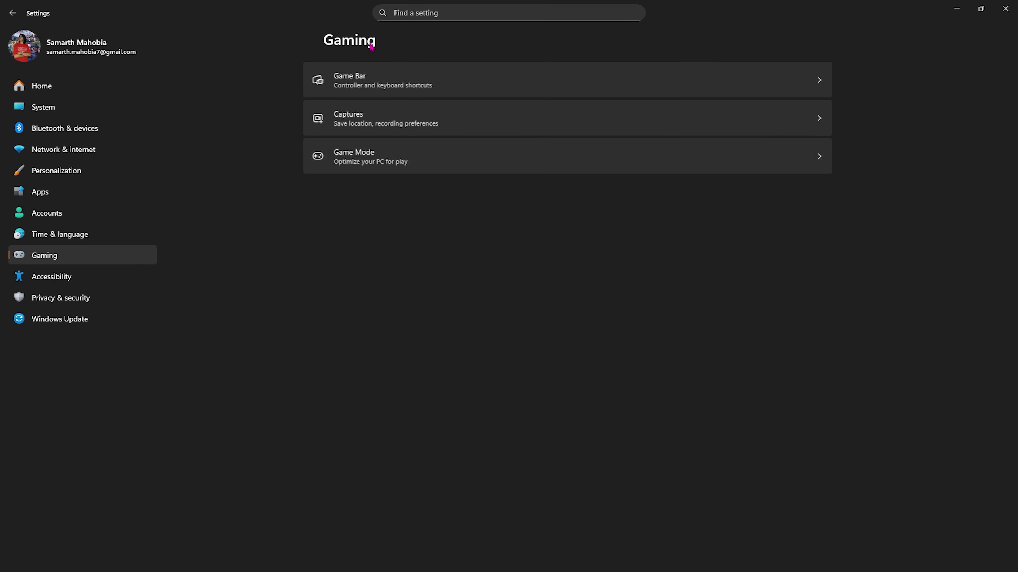
{"action": "left_click", "coordinate": [380, 155]}
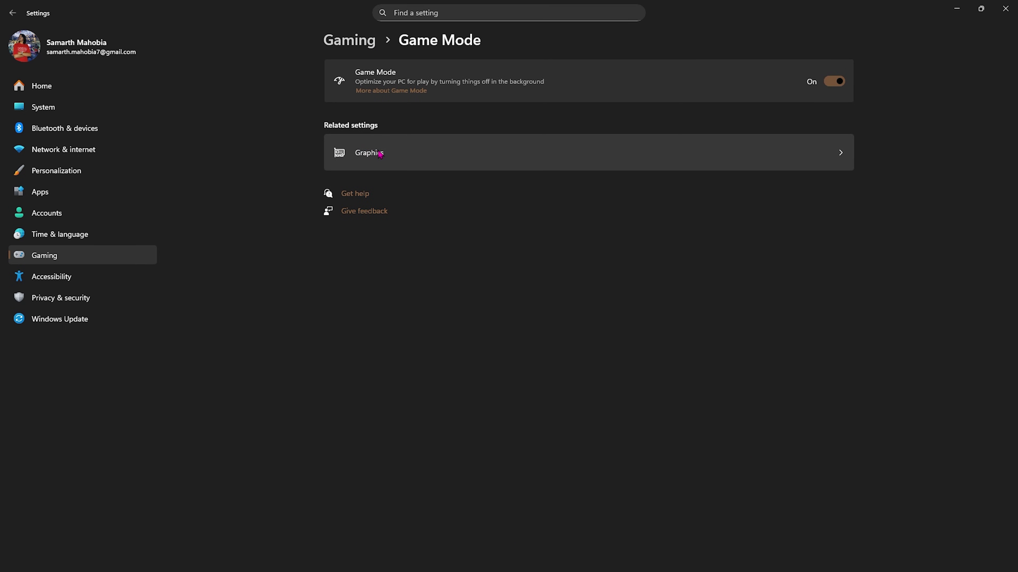
- Check the optimizations for windowed games and hardware-accelerated GPU scheduling in the display graphics settings
{"action": "left_click", "coordinate": [379, 155]}
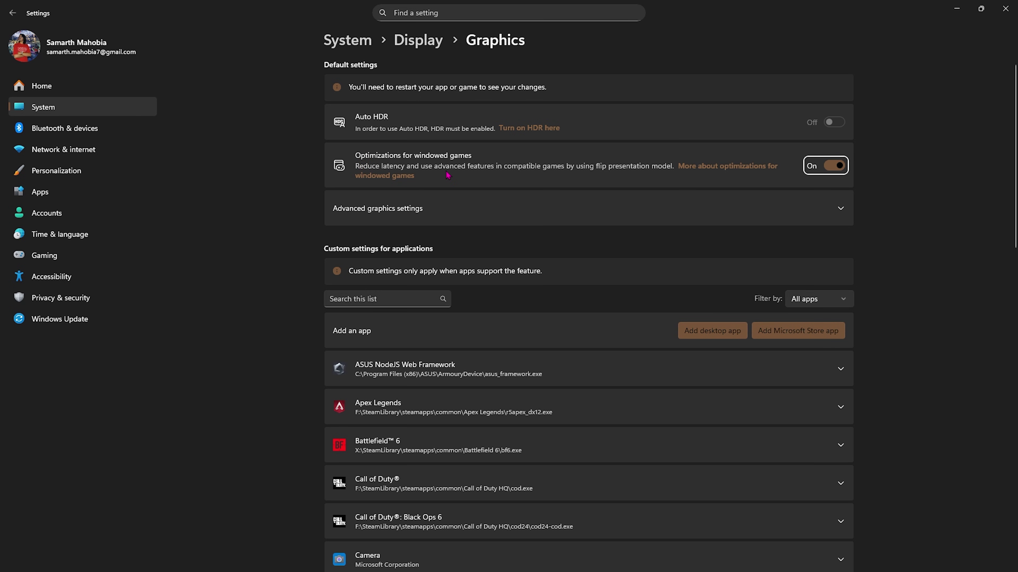
{"action": "left_click", "coordinate": [354, 215]}
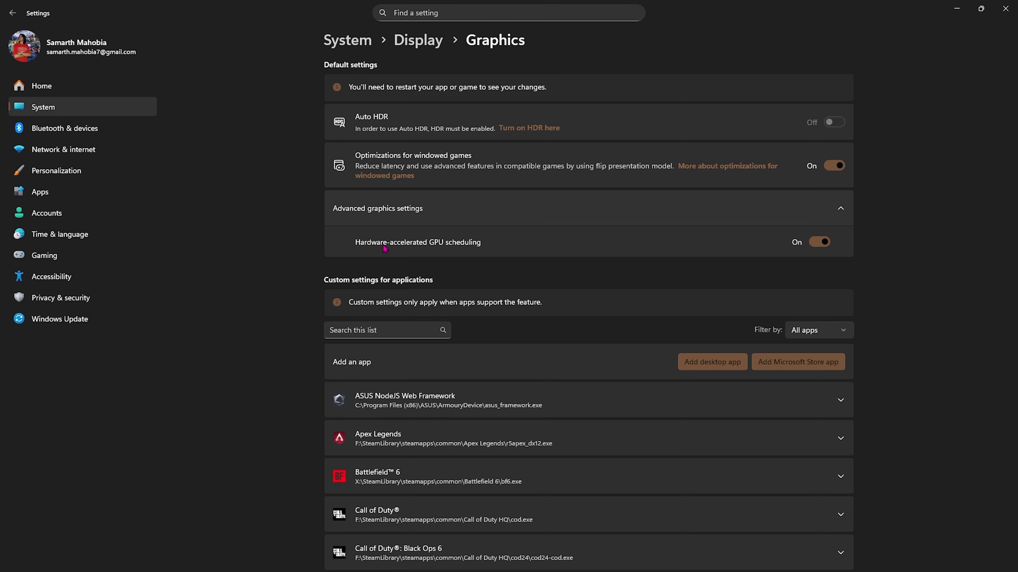
- Add Client.exe from PUBG Black Budget Playtest\Game\Binaries\Win64 in the X: SteamLibrary to the custom graphics settings list
{"action": "scroll", "coordinate": [392, 248], "scroll_direction": "down", "scroll_amount": 2}
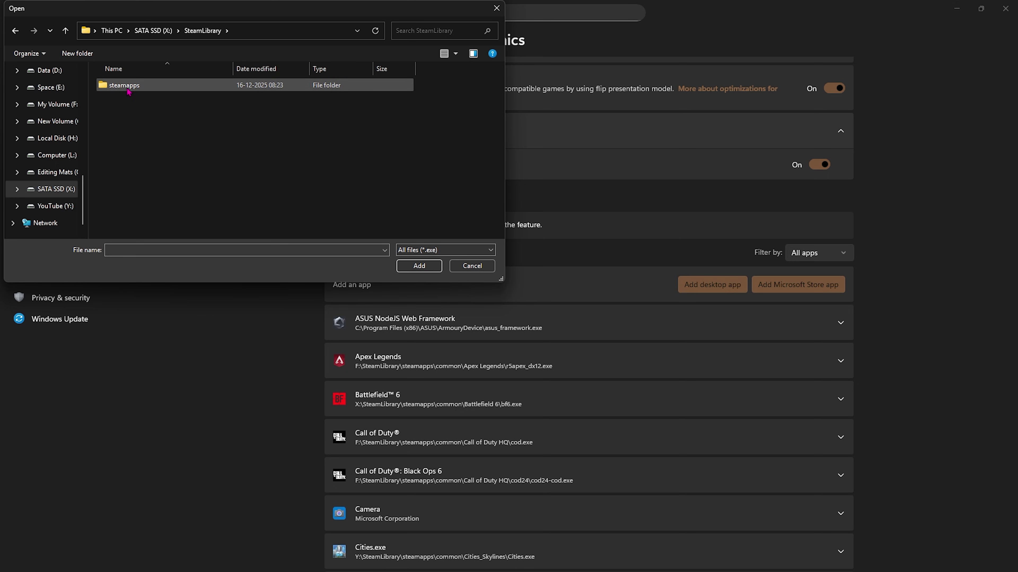
{"action": "double_click", "coordinate": [120, 85]}
{"action": "double_click", "coordinate": [131, 89]}
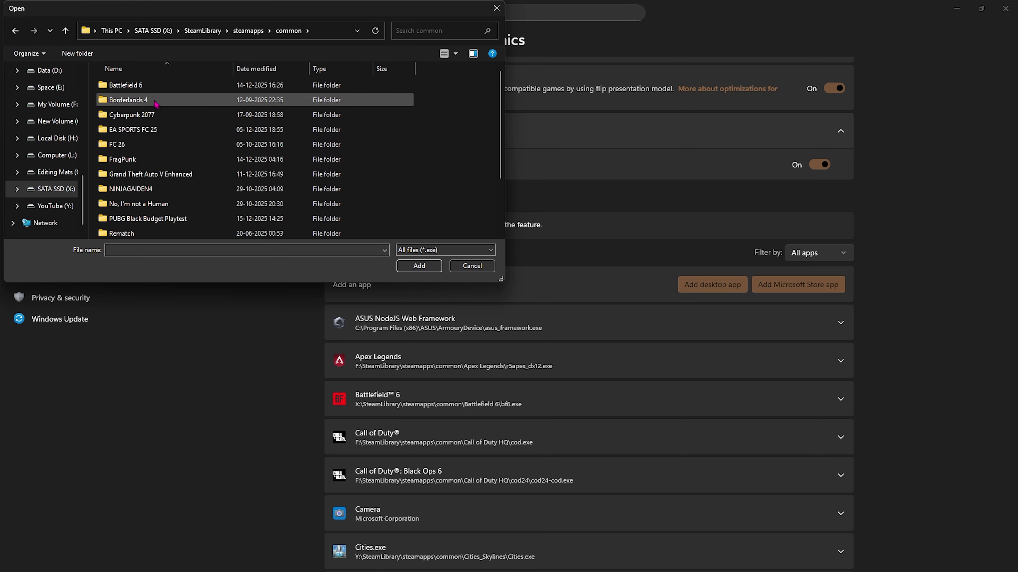
{"action": "scroll", "coordinate": [151, 156], "scroll_direction": "down", "scroll_amount": 1}
{"action": "left_click", "coordinate": [120, 189]}
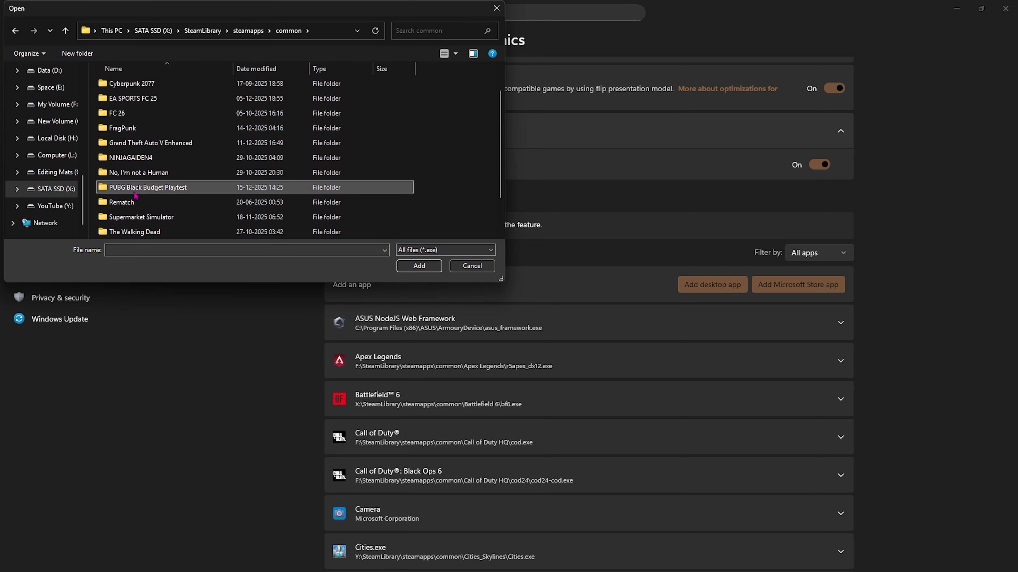
{"action": "double_click", "coordinate": [163, 190]}
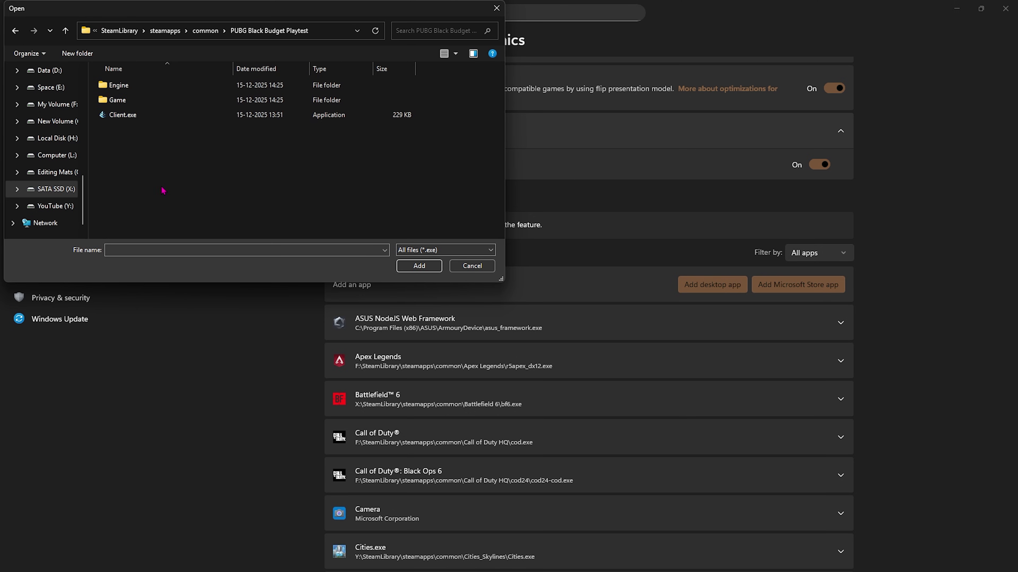
{"action": "double_click", "coordinate": [128, 99]}
{"action": "double_click", "coordinate": [128, 86]}
{"action": "double_click", "coordinate": [128, 86]}
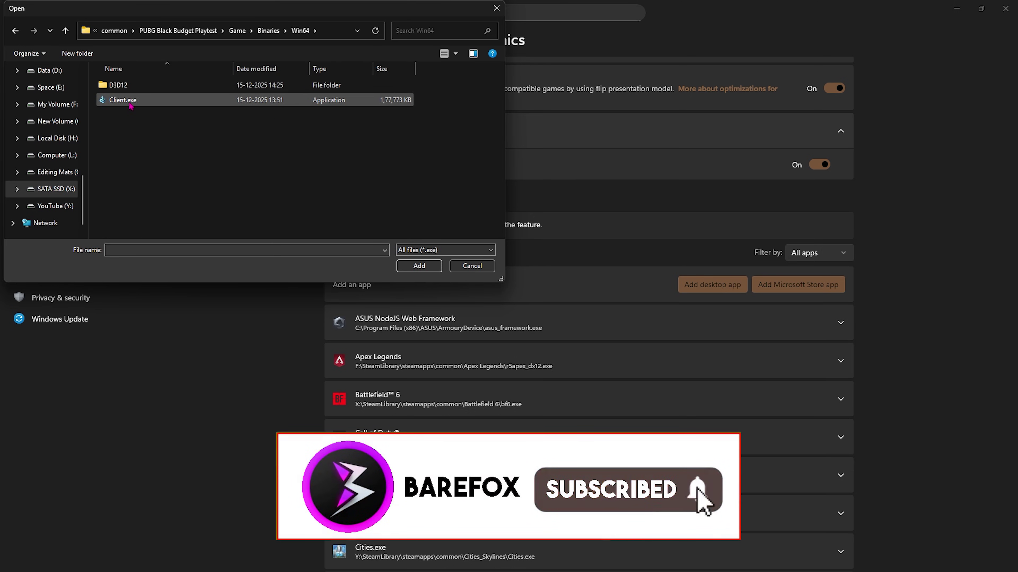
{"action": "left_click", "coordinate": [120, 101]}
{"action": "left_click", "coordinate": [419, 266]}
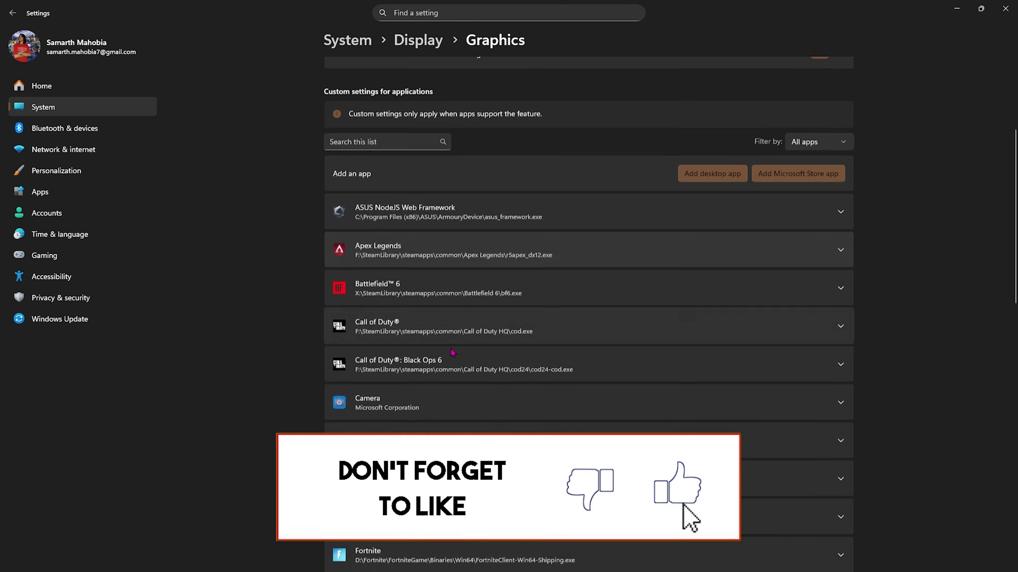
- Set the Client app's GPU preference to High Performance (NVIDIA GeForce RTX 5070 Ti) and go to the Windows Update settings
{"action": "left_click", "coordinate": [387, 287]}
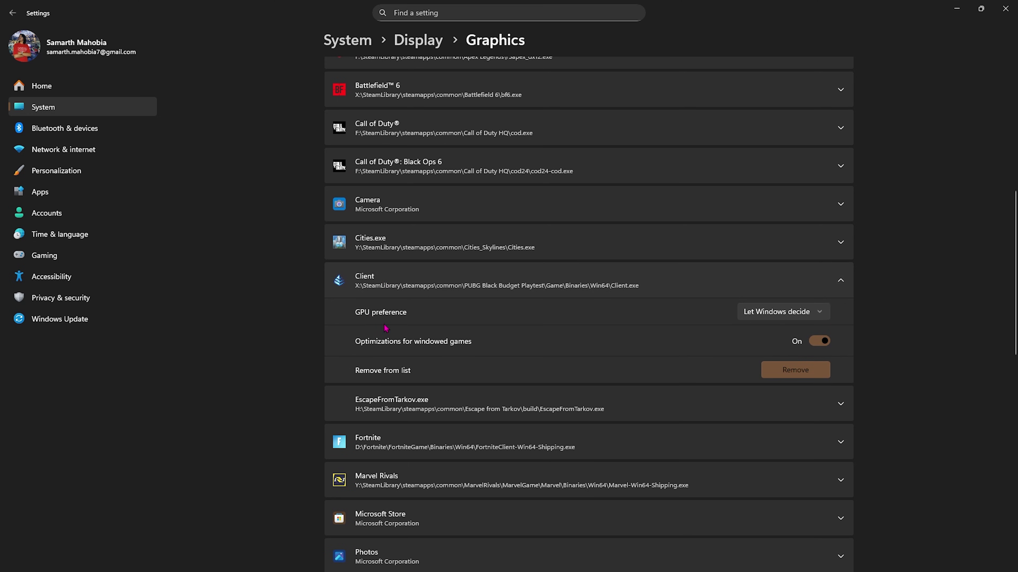
{"action": "left_click", "coordinate": [757, 312]}
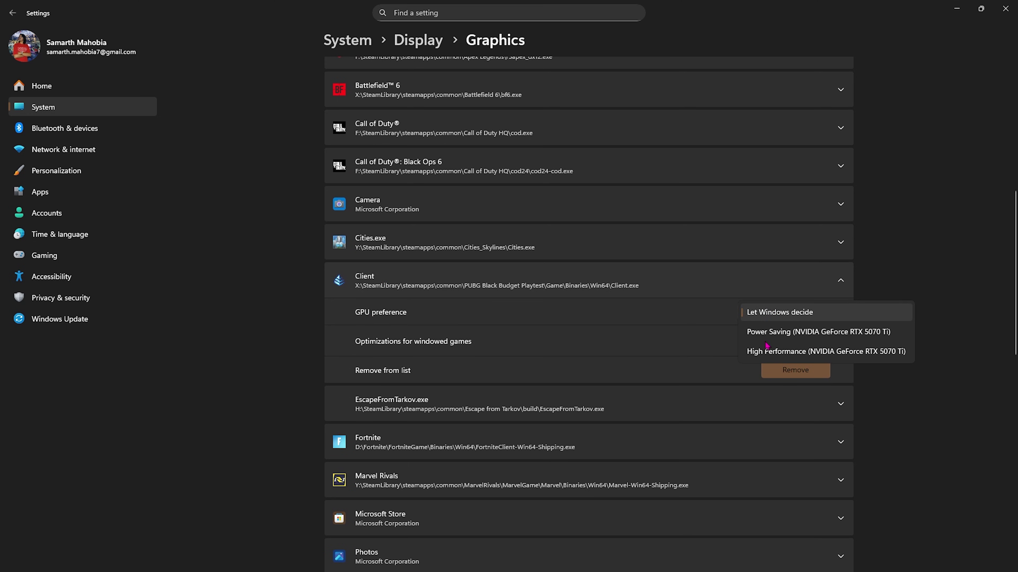
{"action": "left_click", "coordinate": [767, 351]}
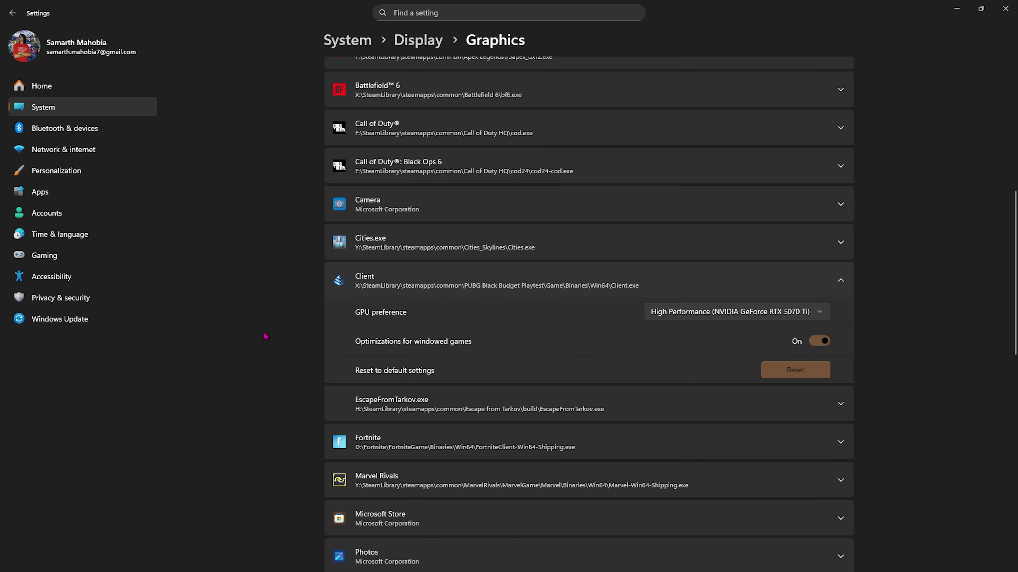
{"action": "left_click", "coordinate": [76, 321]}
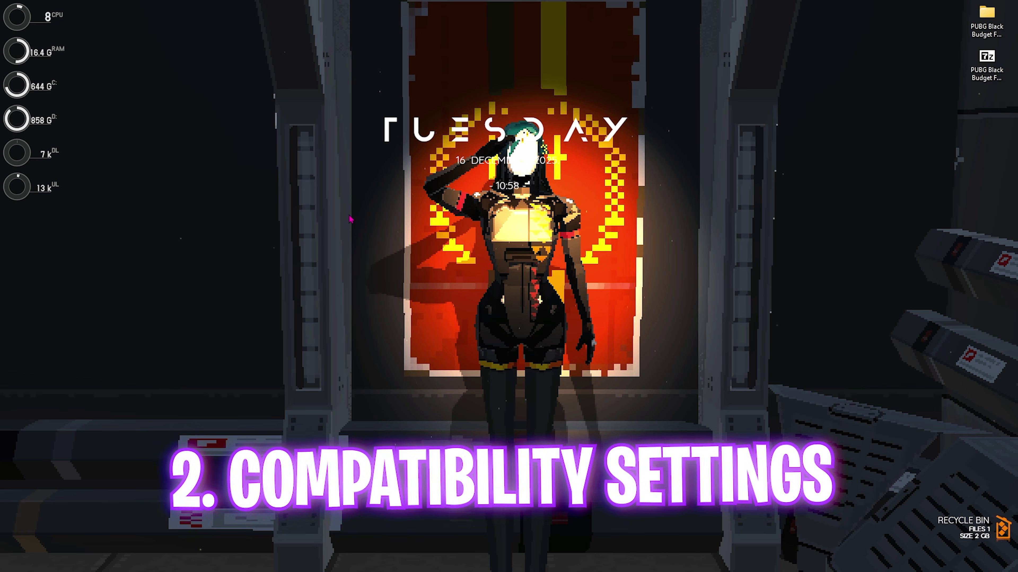
- Switch to Steam and browse the local files of PUBG: Black Budget from the library
{"action": "key", "text": "super"}
{"action": "type", "text": "steam"}
{"action": "key", "text": "Return"}
{"action": "right_click", "coordinate": [259, 404]}
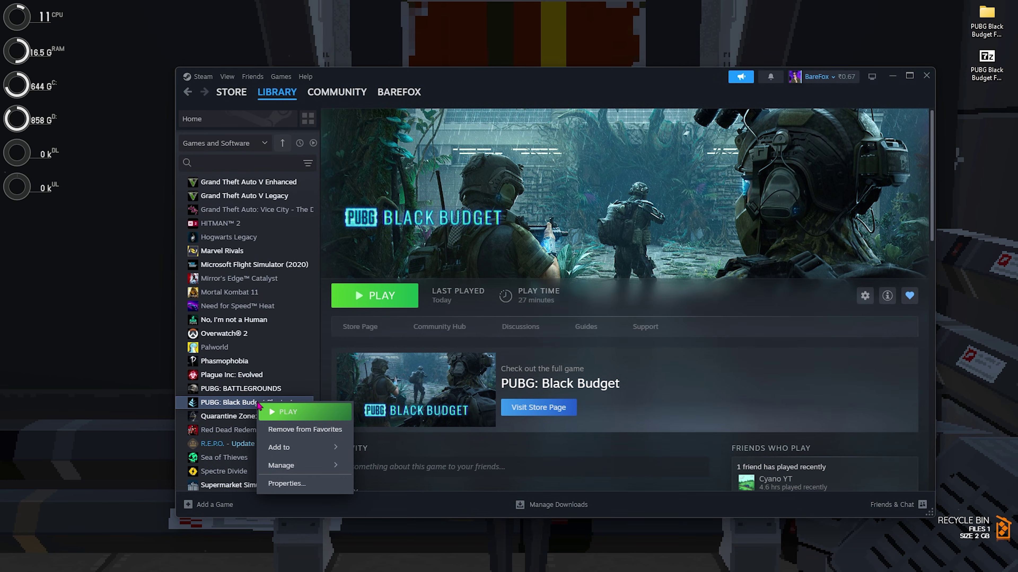
{"action": "mouse_move", "coordinate": [289, 466]}
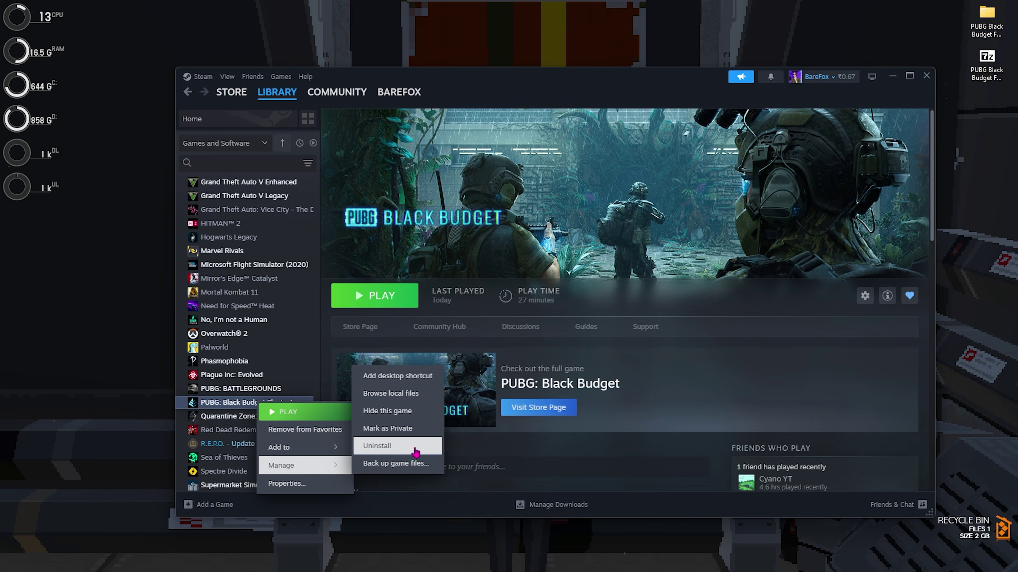
{"action": "left_click", "coordinate": [397, 393]}
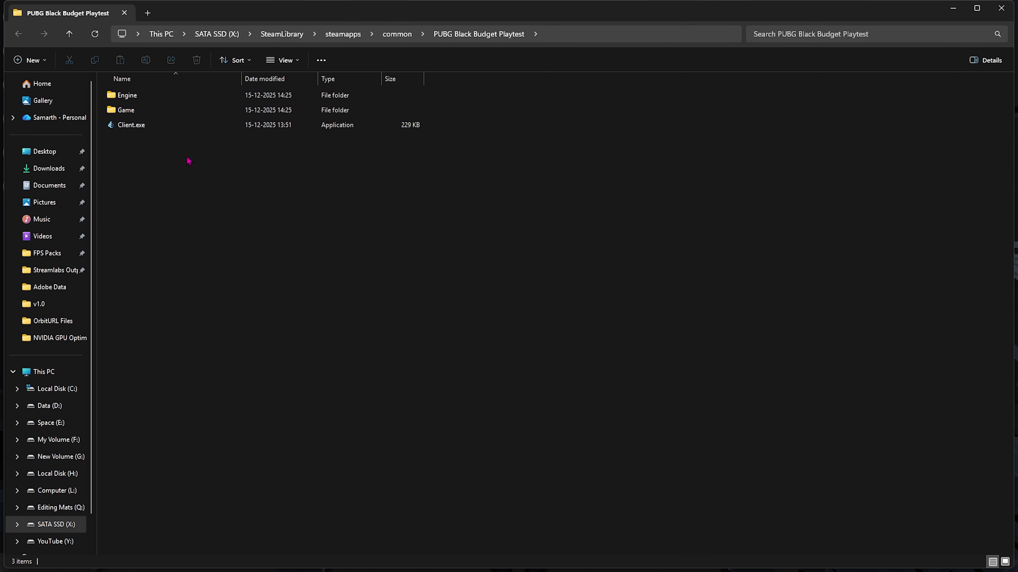
- Go to the Game\Binaries\Win64 folder and open the compatibility properties of Client.exe
{"action": "double_click", "coordinate": [147, 112]}
{"action": "double_click", "coordinate": [139, 95]}
{"action": "double_click", "coordinate": [138, 95]}
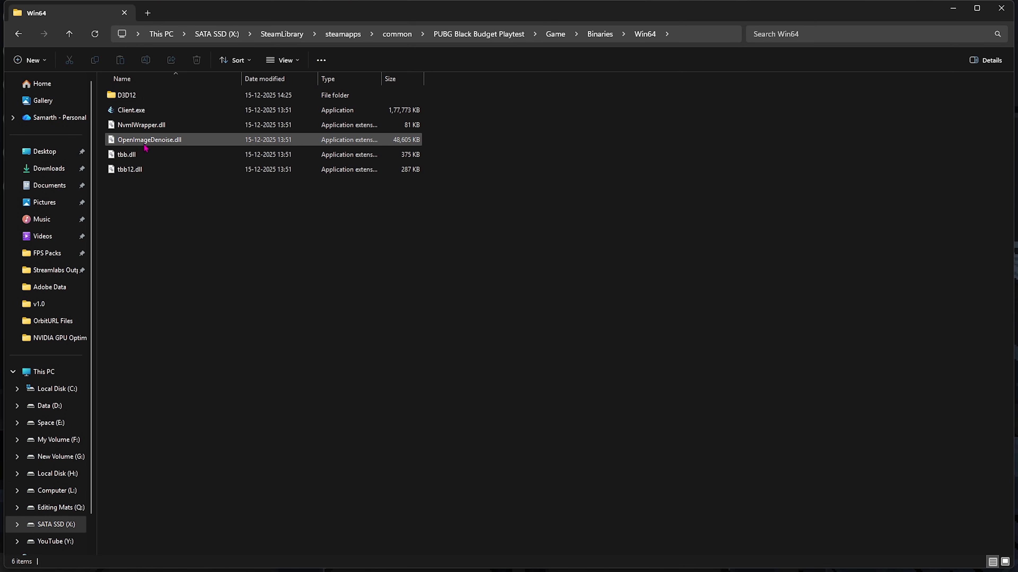
{"action": "right_click", "coordinate": [148, 114]}
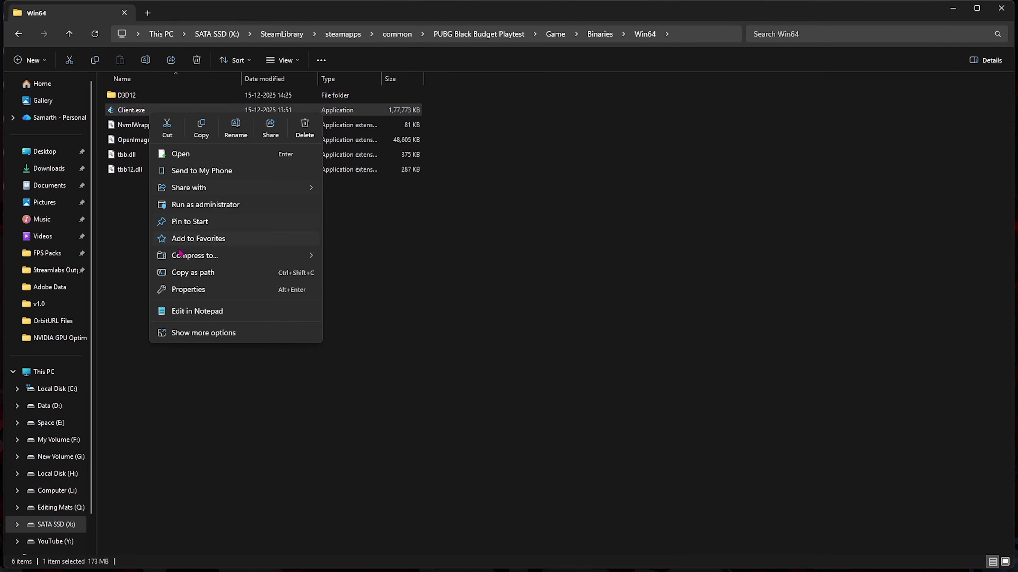
{"action": "left_click", "coordinate": [179, 288]}
{"action": "left_click", "coordinate": [248, 151]}
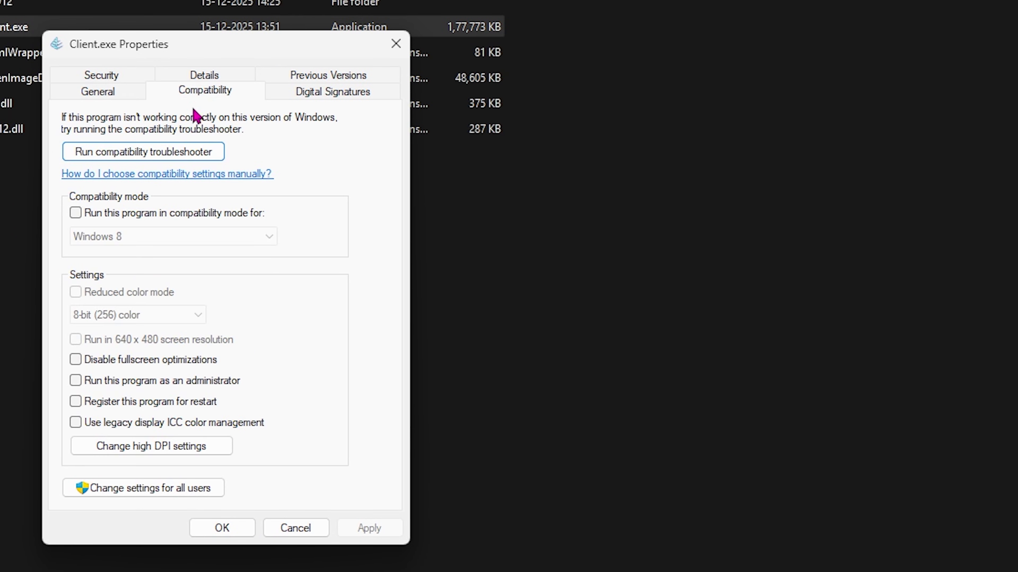
- Disable fullscreen optimizations for Client.exe, adjust its high DPI settings, and apply the changes
{"action": "left_click", "coordinate": [100, 360]}
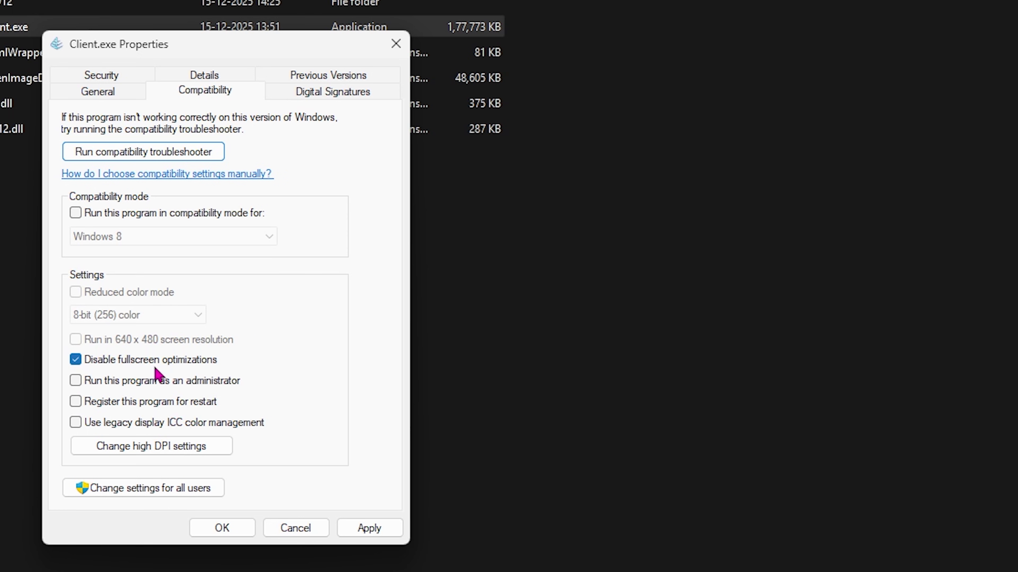
{"action": "left_click", "coordinate": [127, 445]}
{"action": "left_click", "coordinate": [128, 396]}
{"action": "left_click", "coordinate": [293, 462]}
{"action": "left_click", "coordinate": [365, 529]}
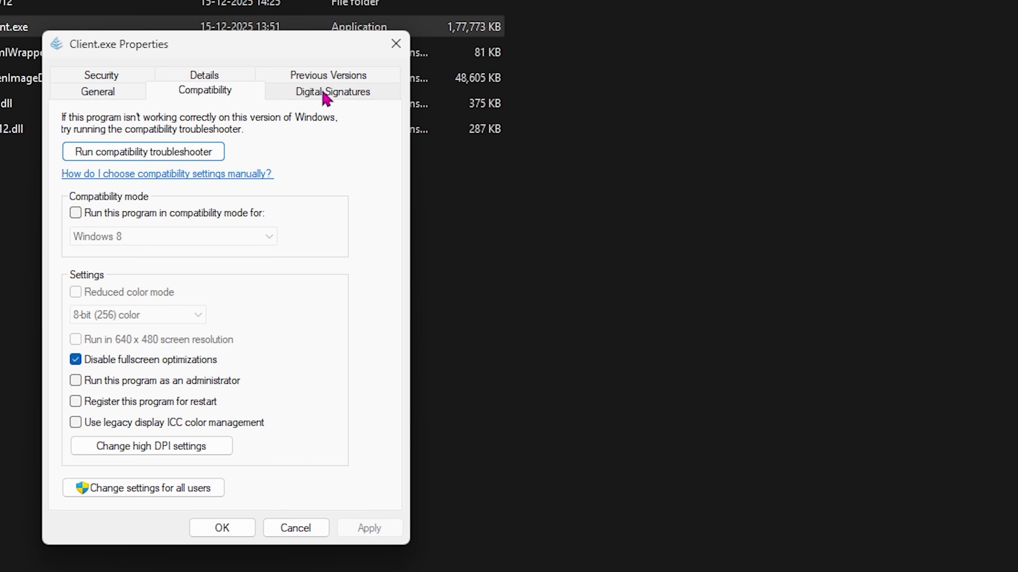
{"action": "left_click", "coordinate": [396, 43]}
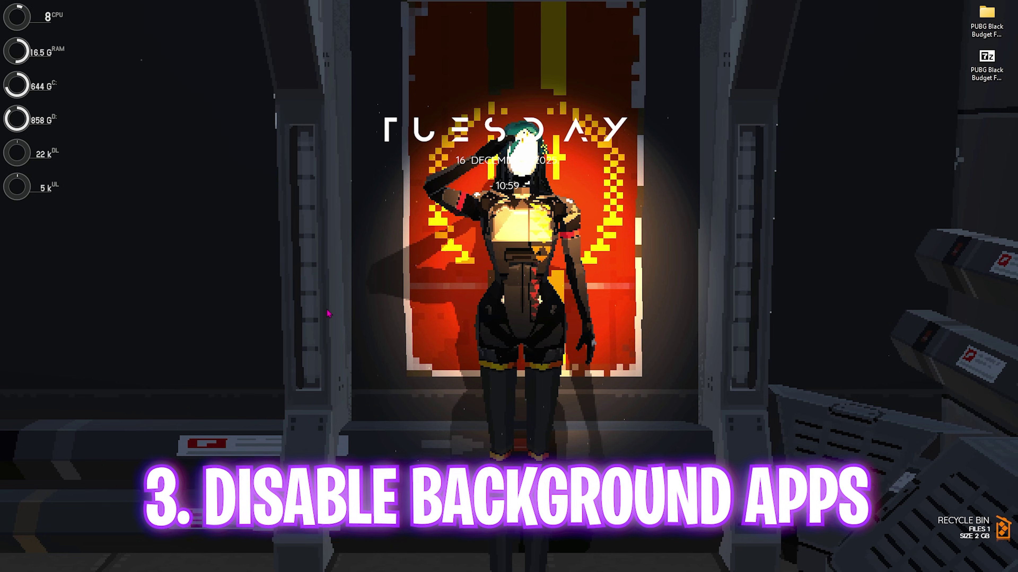
- Open the Local Group Policy Editor and maximize its window
{"action": "key", "text": "super"}
{"action": "type", "text": "e"}
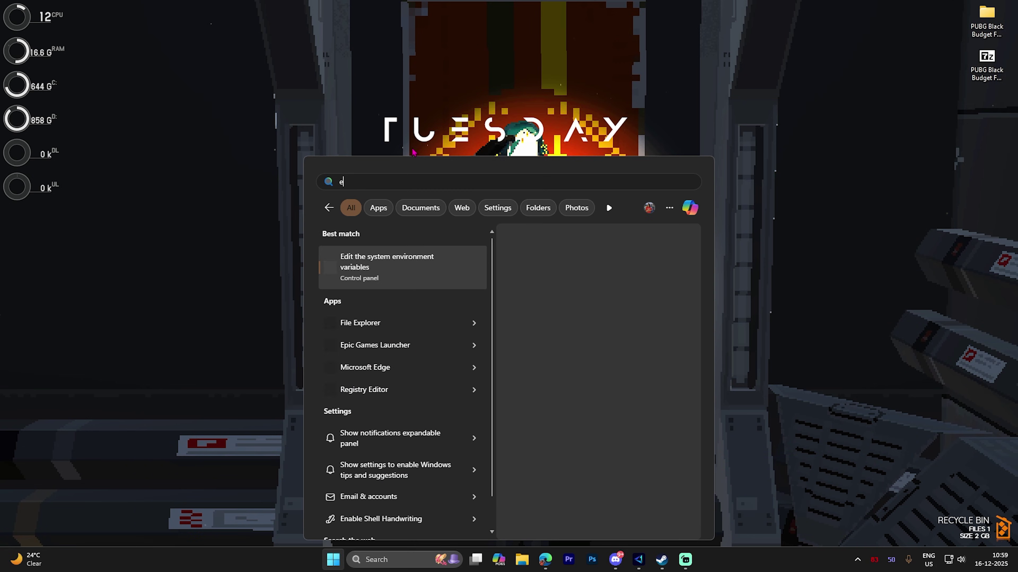
{"action": "type", "text": "dit group policy"}
{"action": "key", "text": "Return"}
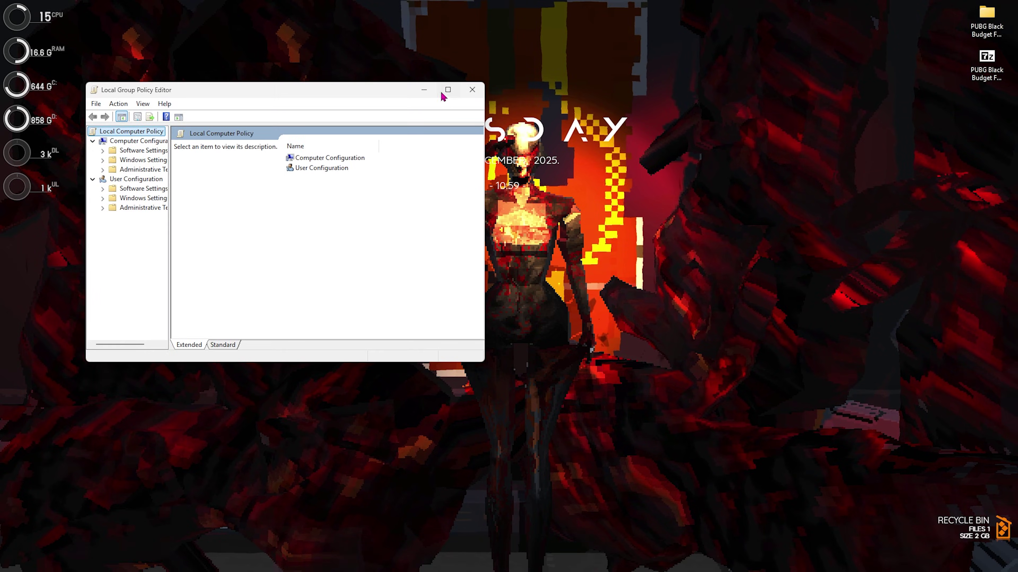
{"action": "left_click", "coordinate": [448, 90]}
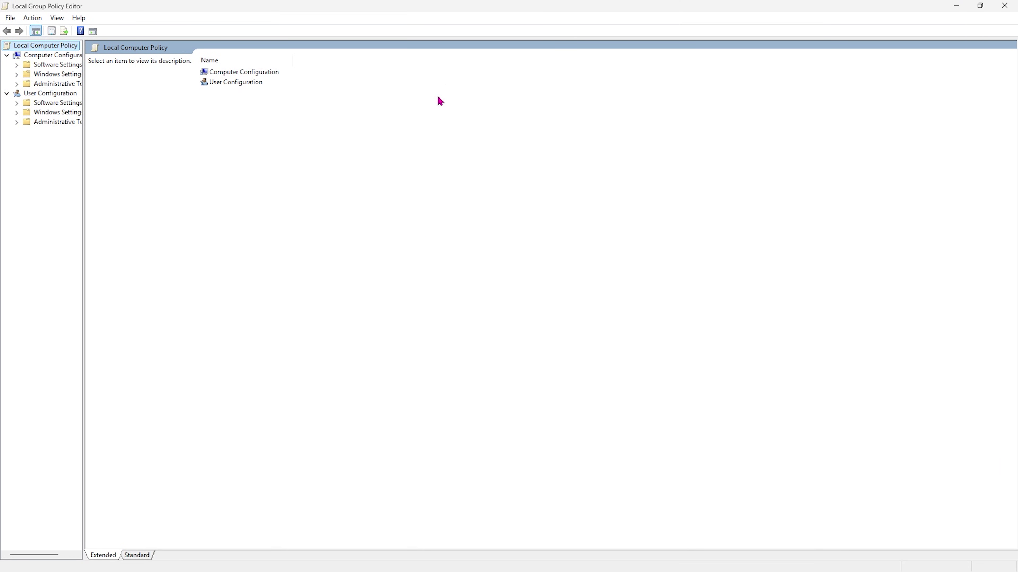
- Open the App Privacy policies under Computer Configuration, Administrative Templates, Windows Components
{"action": "double_click", "coordinate": [242, 74]}
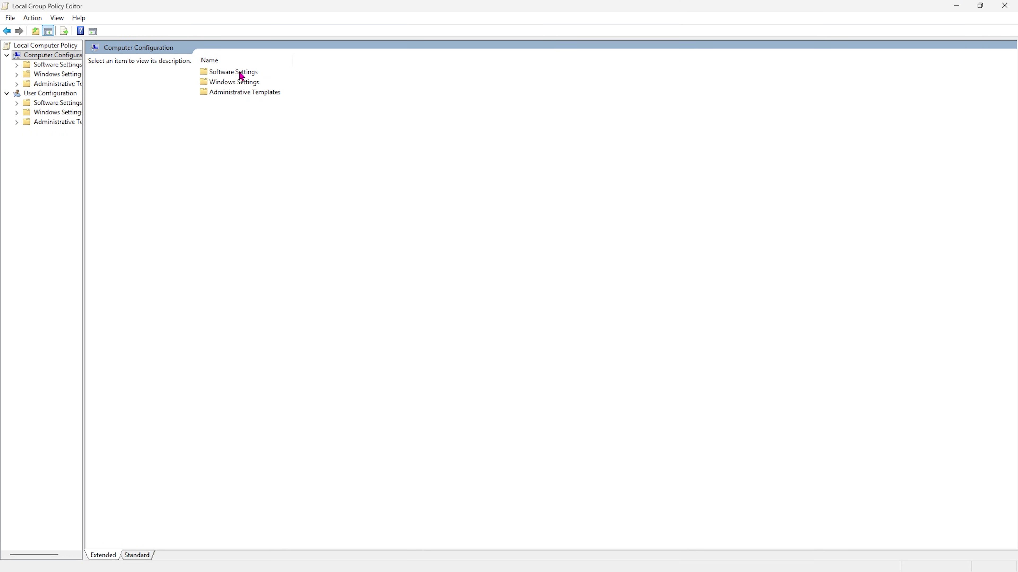
{"action": "double_click", "coordinate": [237, 92]}
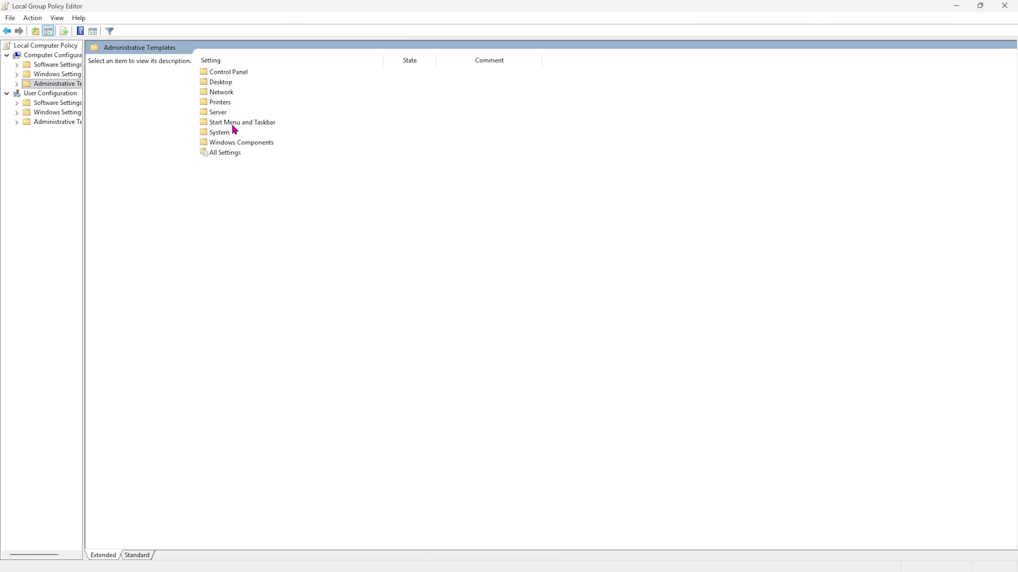
{"action": "left_click", "coordinate": [235, 143]}
{"action": "double_click", "coordinate": [236, 143]}
{"action": "double_click", "coordinate": [234, 113]}
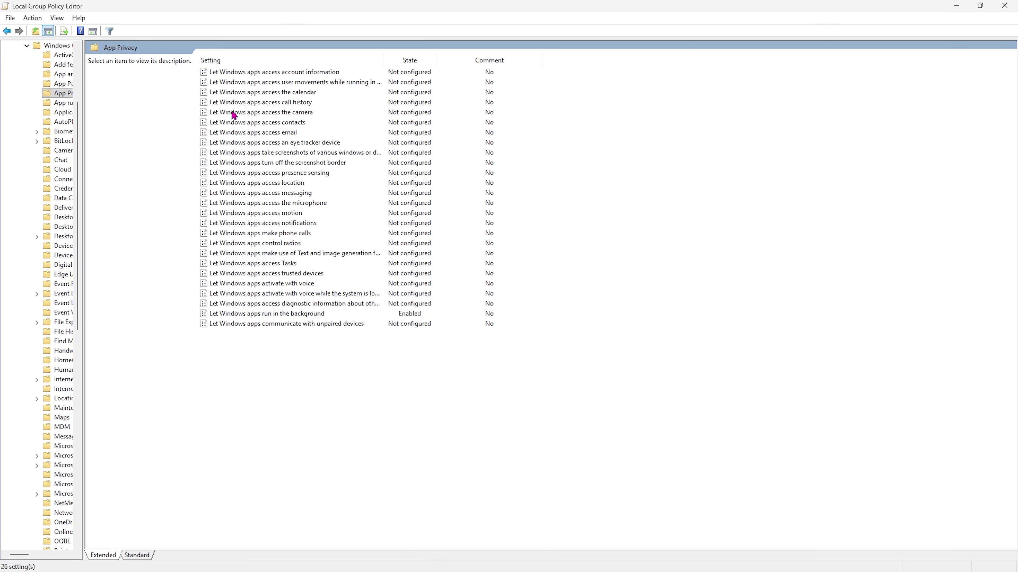
- Set the default for all apps to Force Deny in the enabled background apps policy, apply it and close the policy
{"action": "double_click", "coordinate": [258, 317]}
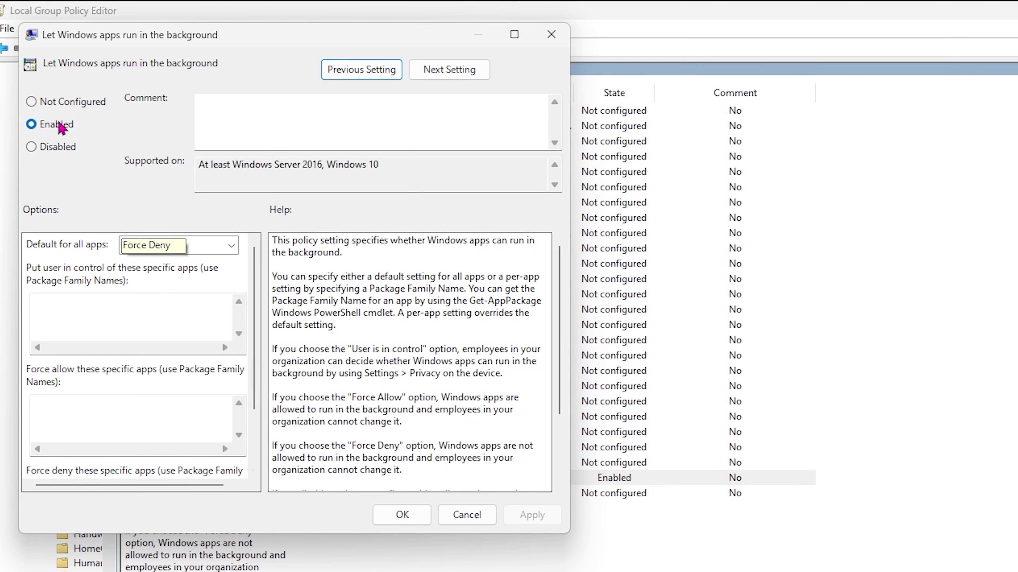
{"action": "left_click", "coordinate": [199, 244]}
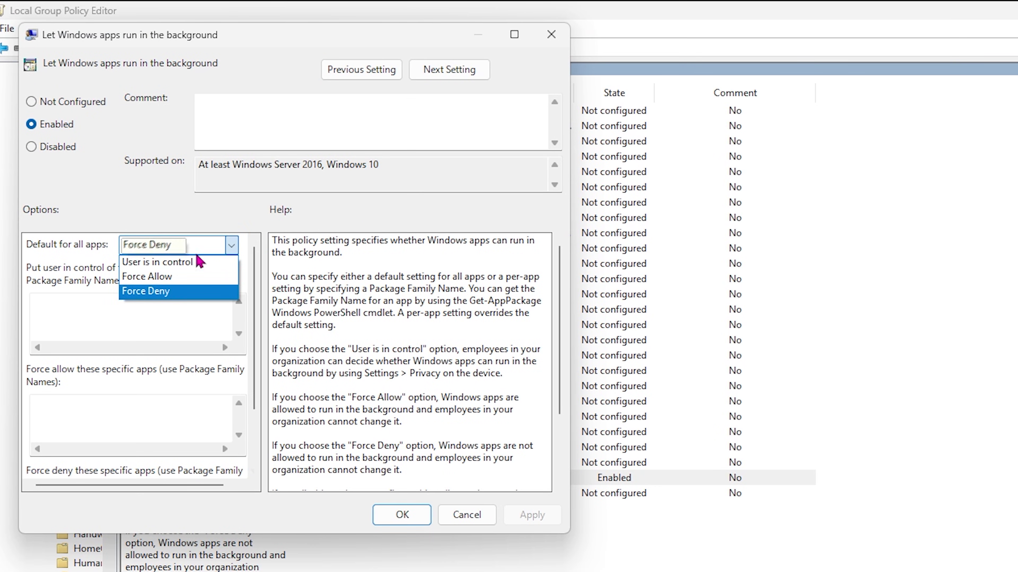
{"action": "left_click", "coordinate": [177, 299]}
{"action": "left_click", "coordinate": [520, 515]}
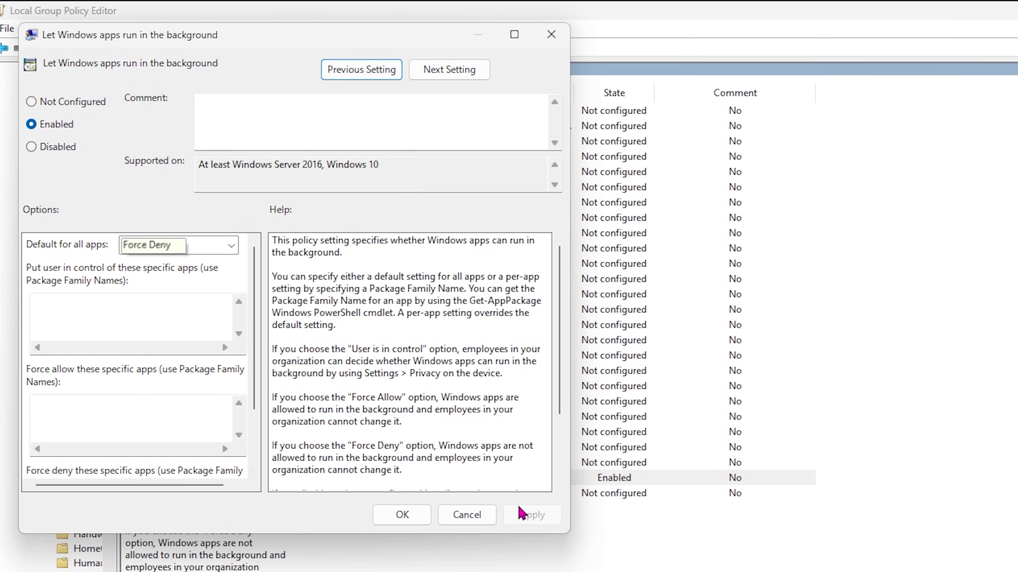
{"action": "left_click", "coordinate": [557, 40]}
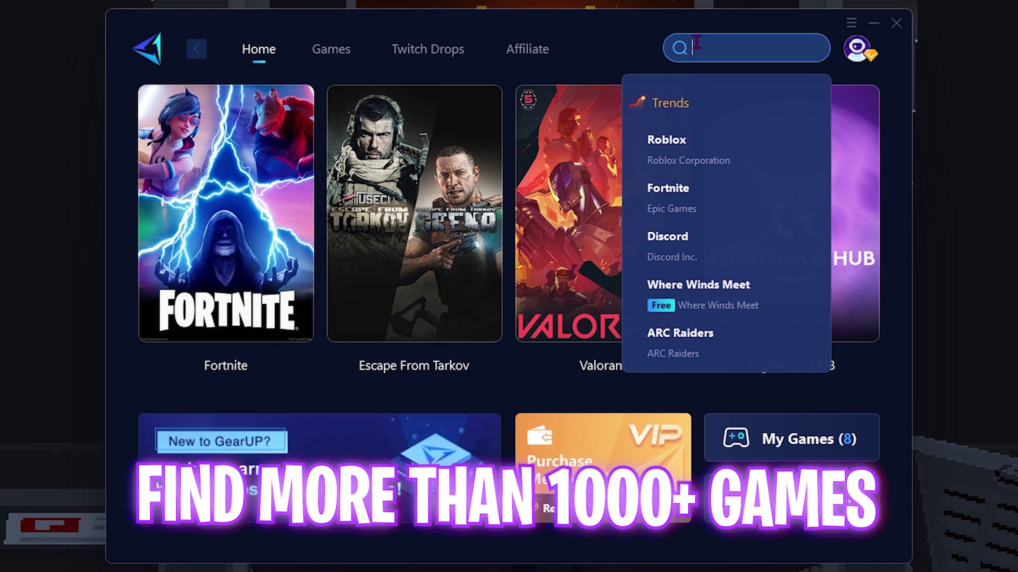
- In GearUP, search for "Pubg", choose PUBG: Black Budget and select Asia as the game server region
{"action": "type", "text": "Pubg"}
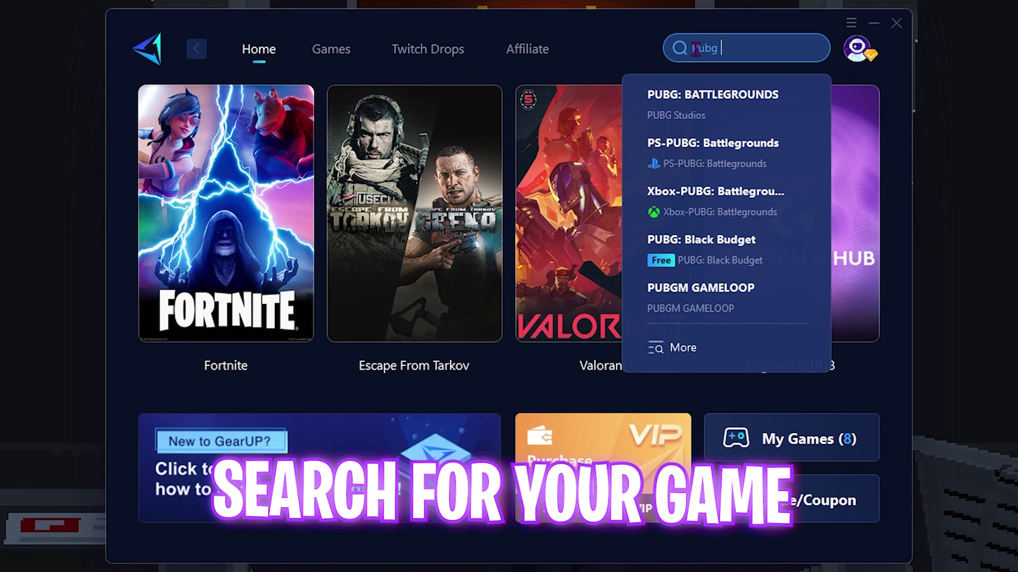
{"action": "left_click", "coordinate": [711, 250]}
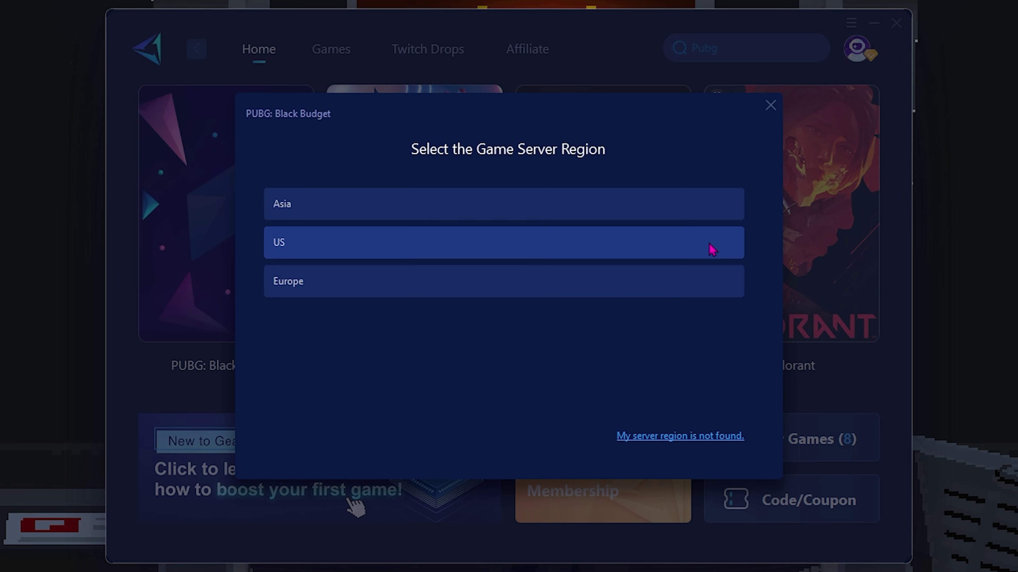
{"action": "left_click", "coordinate": [331, 213]}
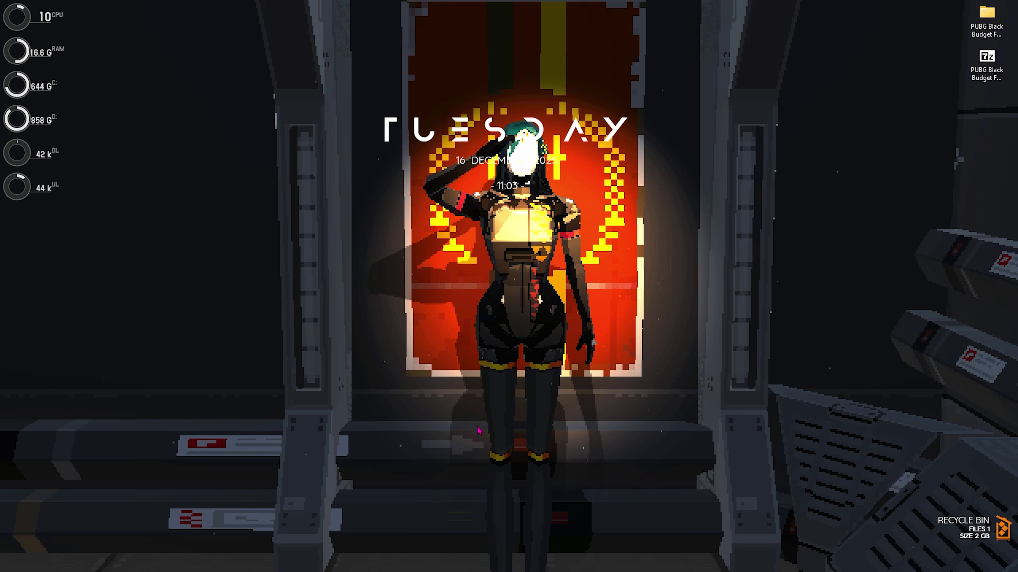
- Find the Windows setting for creating a restore point and open its System Protection options
{"action": "key", "text": "super"}
{"action": "type", "text": "cre"}
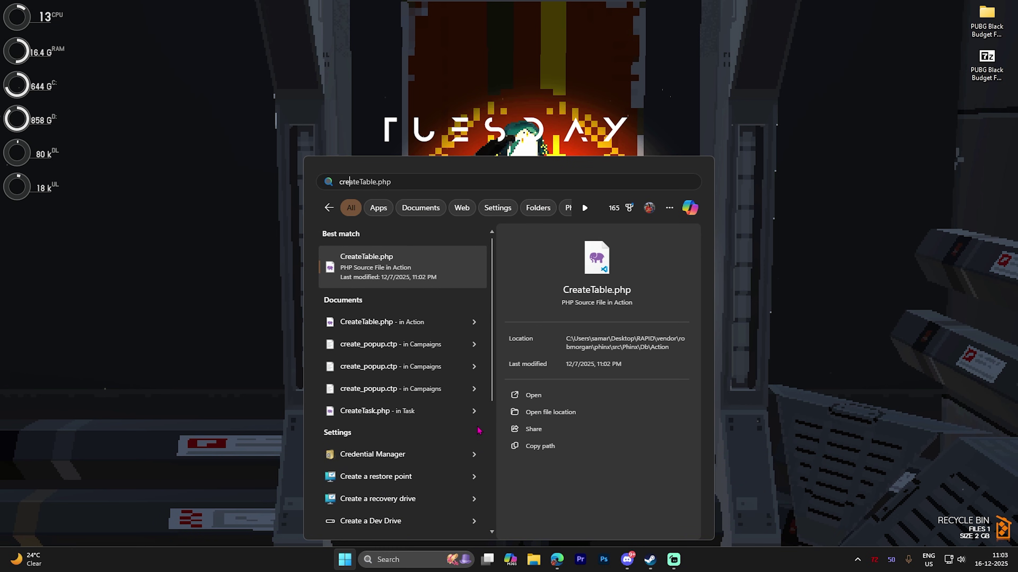
{"action": "type", "text": "ate"}
{"action": "key", "text": "Down"}
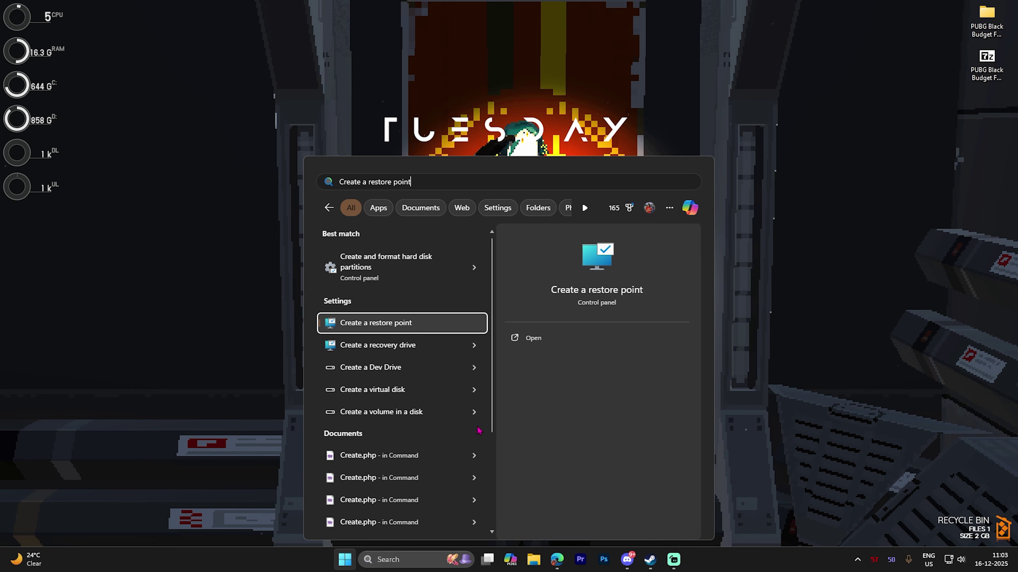
{"action": "key", "text": "Return"}
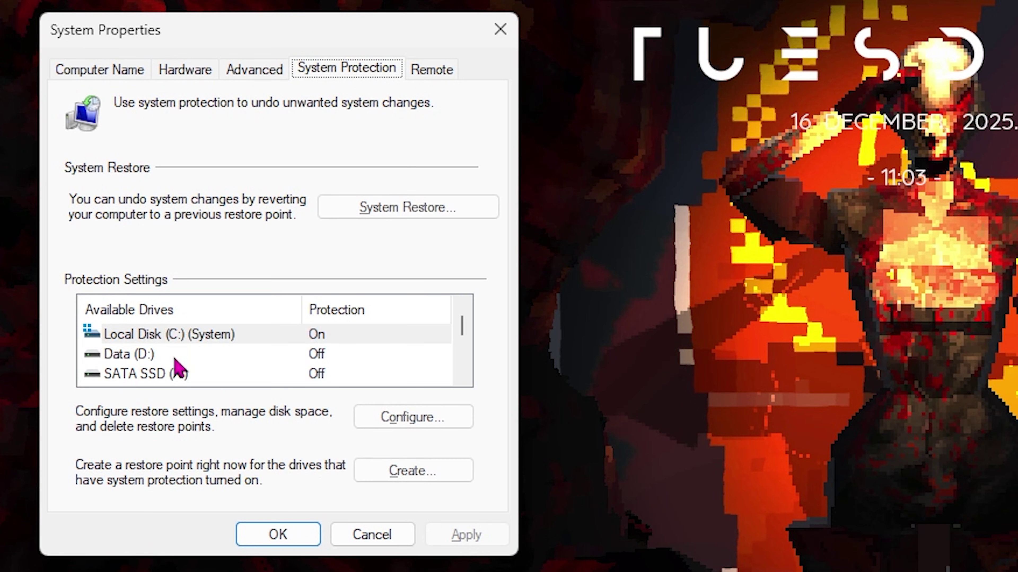
- Create a system restore point with the description "PUBG"
{"action": "left_click", "coordinate": [398, 470]}
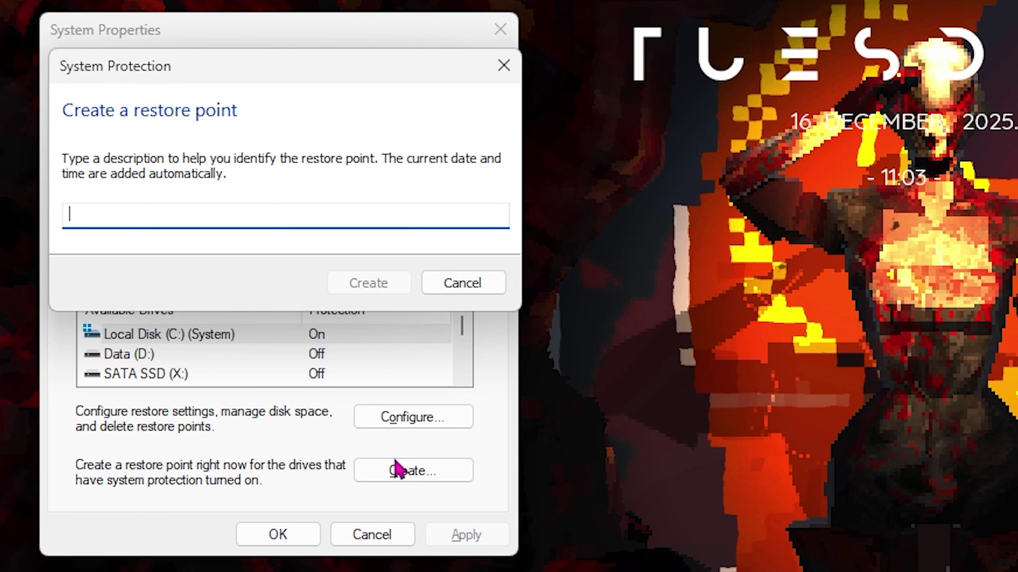
{"action": "type", "text": "PUBG"}
{"action": "key", "text": "Return"}
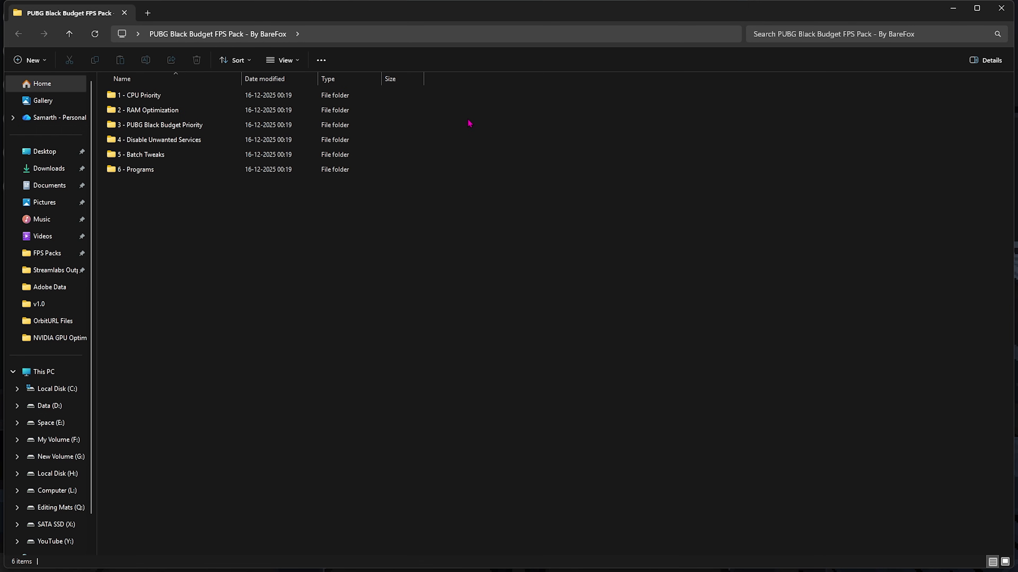
- View the AMD registry file under 1 - CPU Priority and return to the main FPS pack folder
{"action": "double_click", "coordinate": [134, 96]}
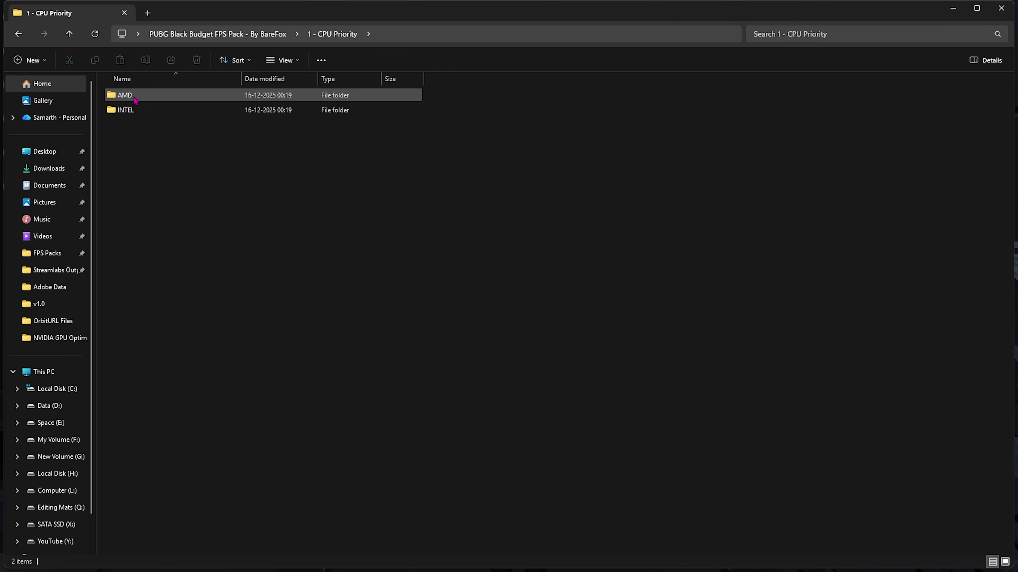
{"action": "double_click", "coordinate": [134, 97]}
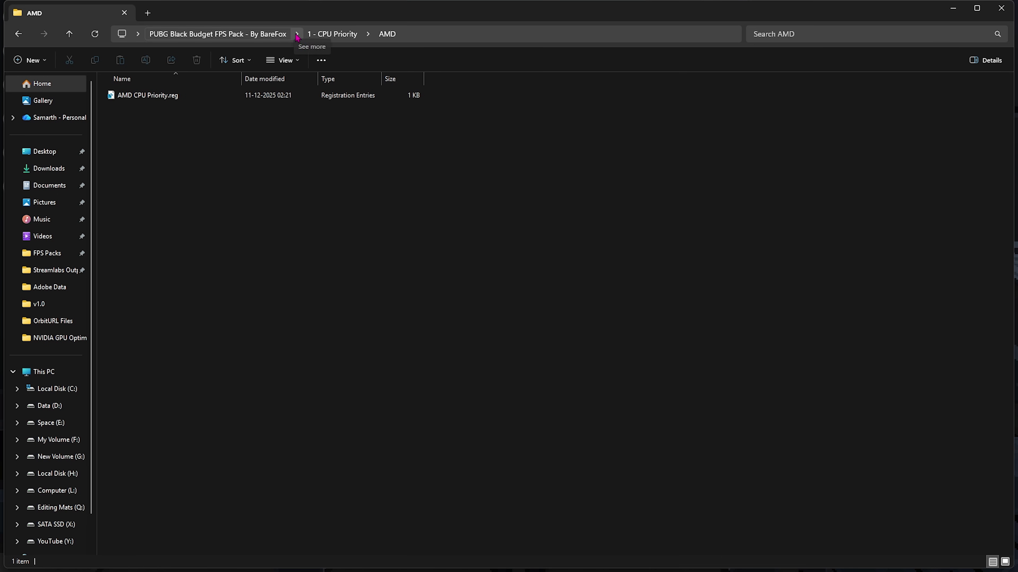
{"action": "left_click", "coordinate": [283, 34]}
- Select 32GB Ram.reg in the 2 - RAM Optimization folder and return to the main FPS pack folder
{"action": "double_click", "coordinate": [253, 110]}
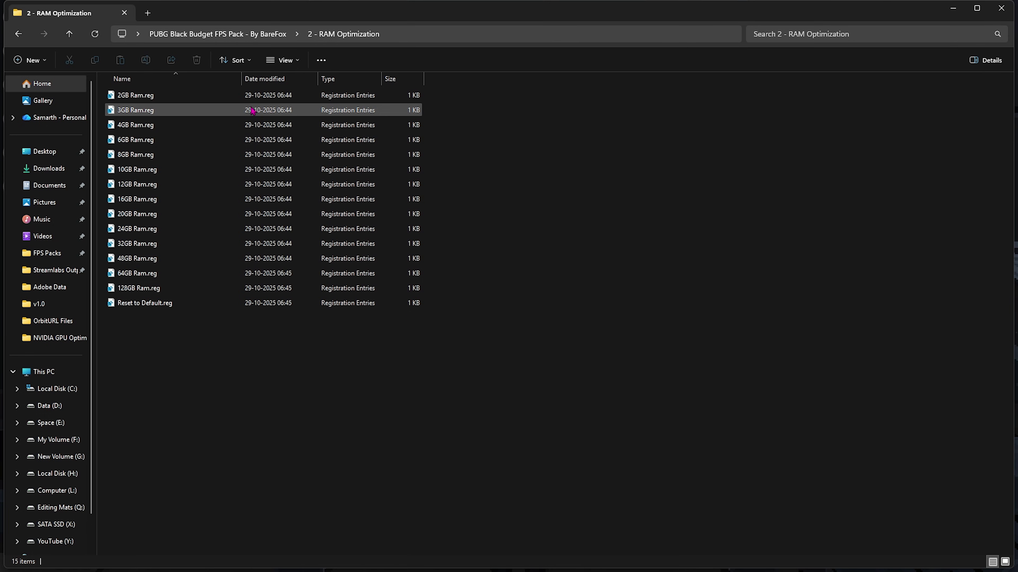
{"action": "left_click", "coordinate": [163, 243]}
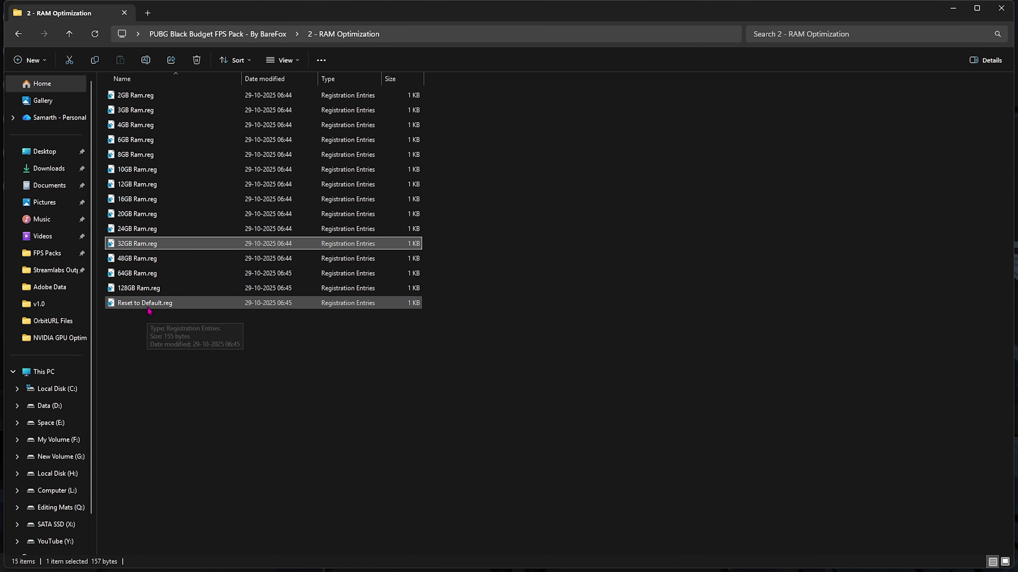
{"action": "key", "text": "alt+Up"}
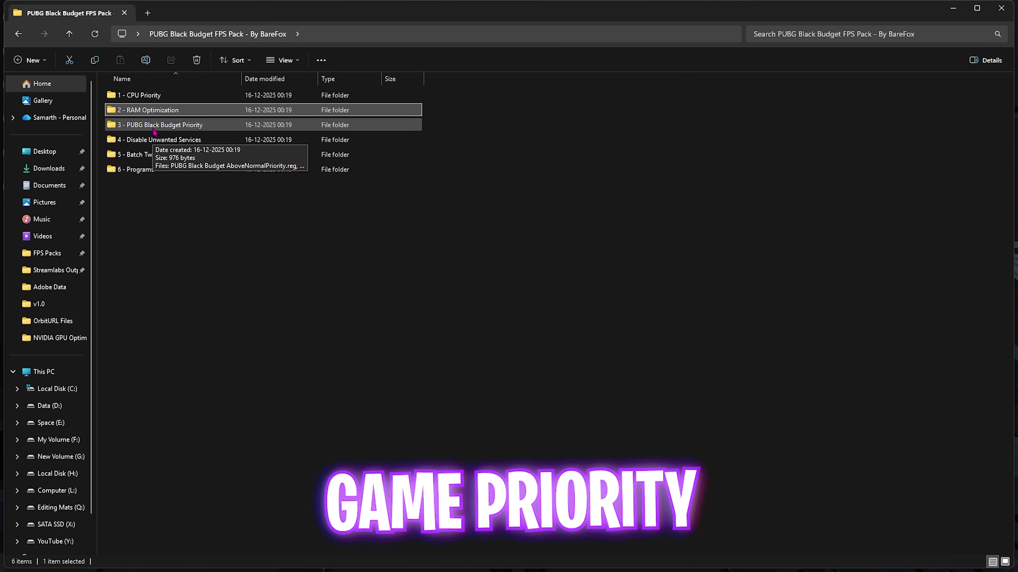
- Go through the Above Normal, High and Normal priority registry files in 3 - PUBG Black Budget Priority, and return to the pack folder
{"action": "double_click", "coordinate": [154, 127]}
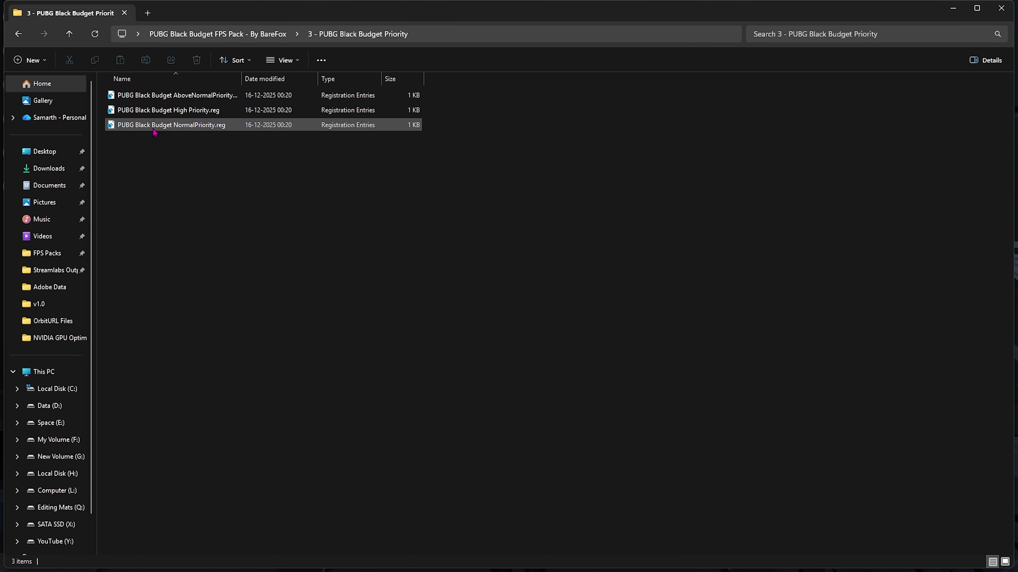
{"action": "left_click", "coordinate": [193, 96]}
{"action": "left_click", "coordinate": [195, 110]}
{"action": "left_click", "coordinate": [196, 125]}
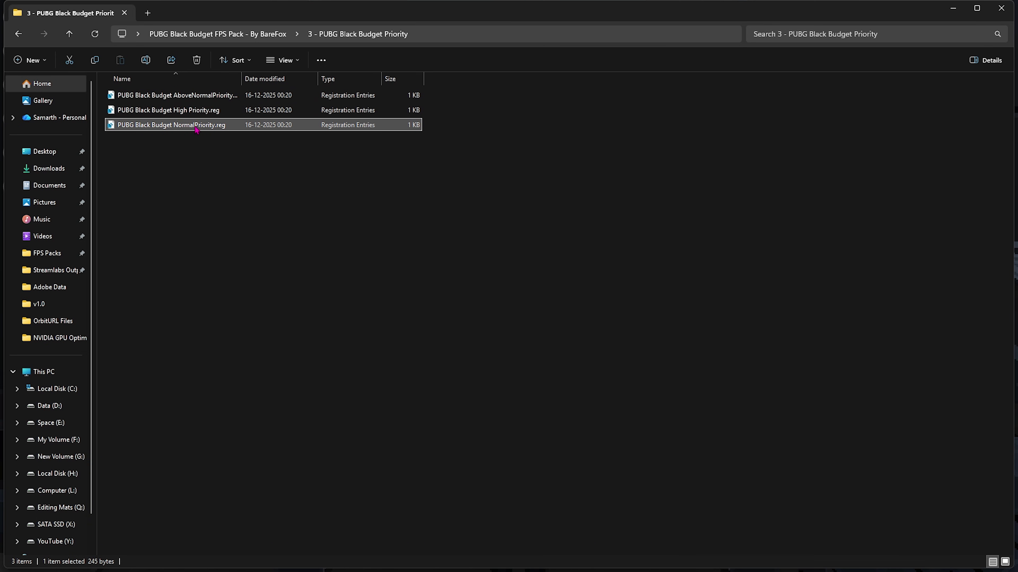
{"action": "left_click", "coordinate": [248, 34]}
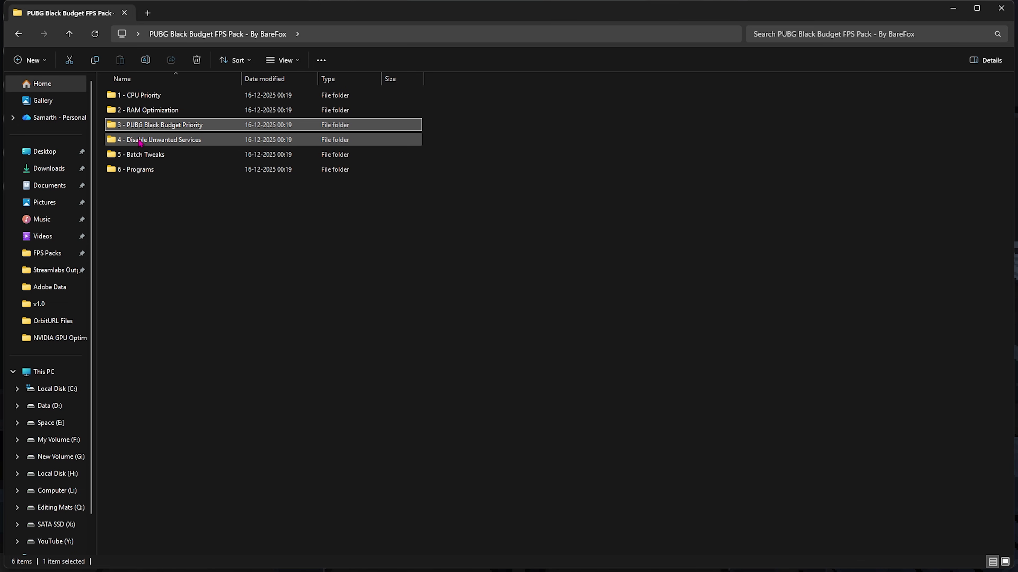
- In 4 - Disable Unwanted Services, select the Bluetooth and Printer registry files together, and view the Revert Registries folder
{"action": "double_click", "coordinate": [151, 139]}
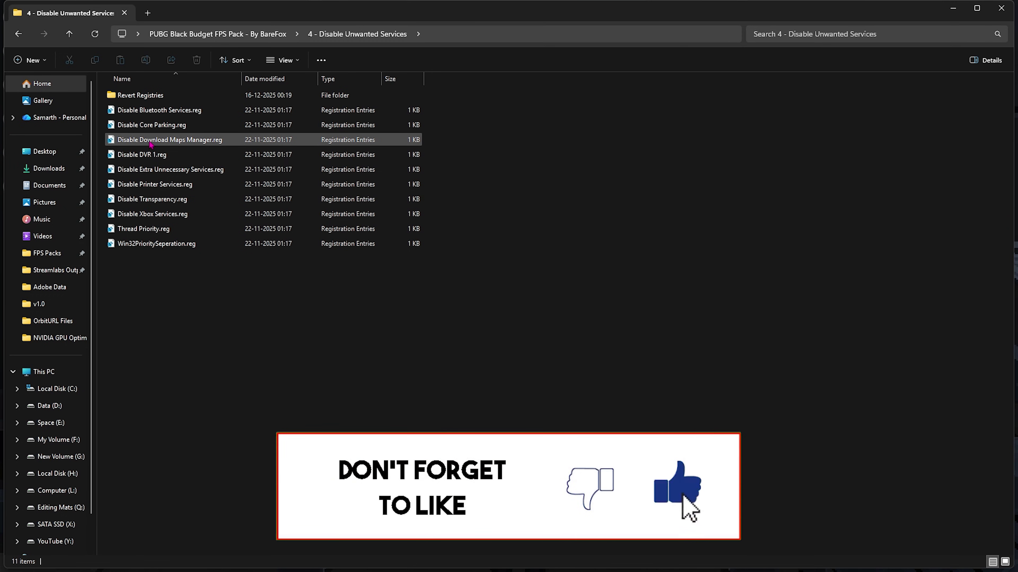
{"action": "left_click", "coordinate": [171, 114]}
{"action": "left_click", "coordinate": [144, 184], "text": "ctrl"}
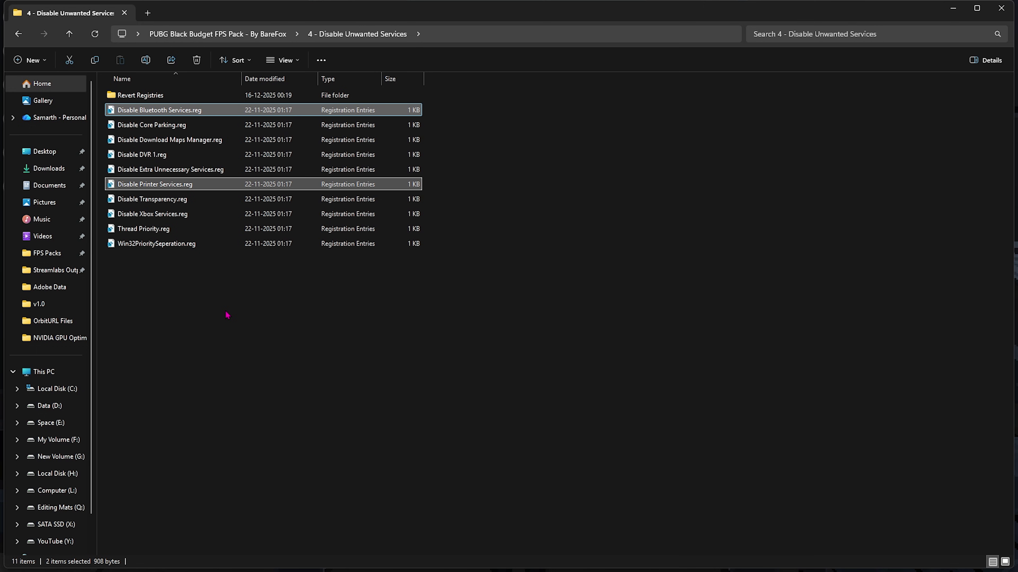
{"action": "double_click", "coordinate": [148, 100]}
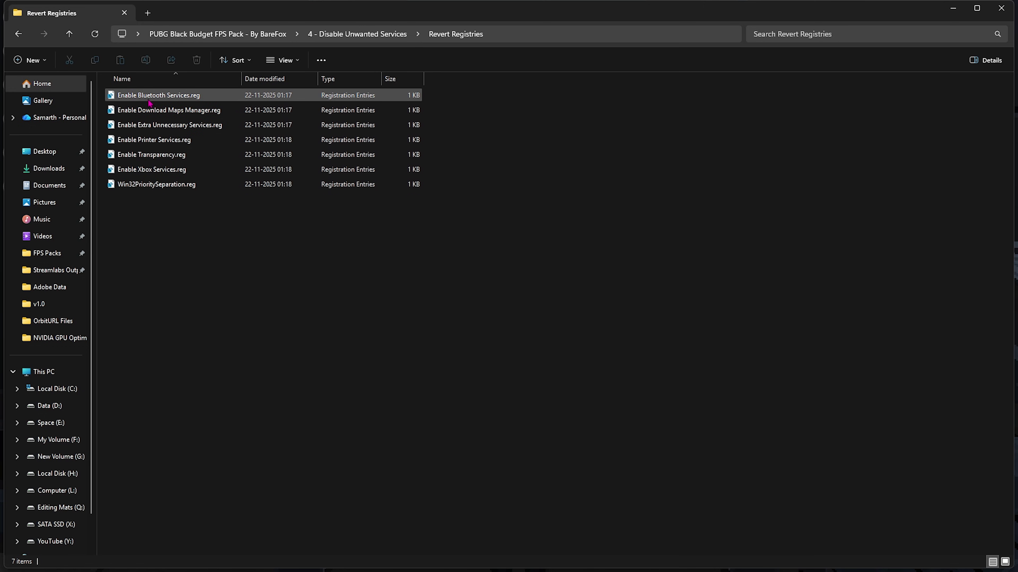
{"action": "left_click", "coordinate": [218, 34]}
- Open the 5 - Batch Tweaks folder and select all three scripts, and single out Disable Memory Compression.cmd
{"action": "double_click", "coordinate": [142, 139]}
{"action": "left_click_drag", "start_coordinate": [174, 147], "coordinate": [176, 98]}
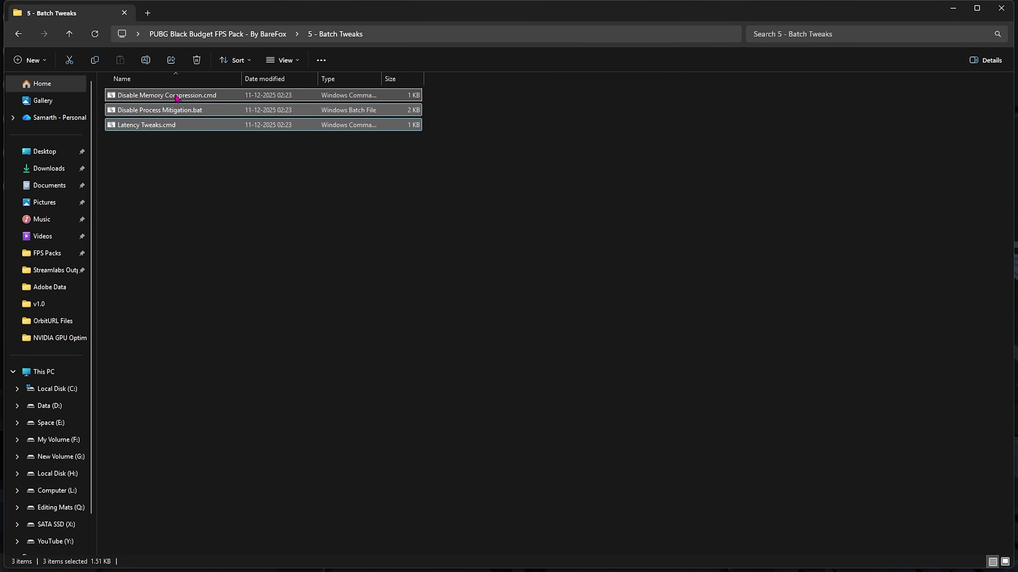
{"action": "left_click", "coordinate": [176, 98]}
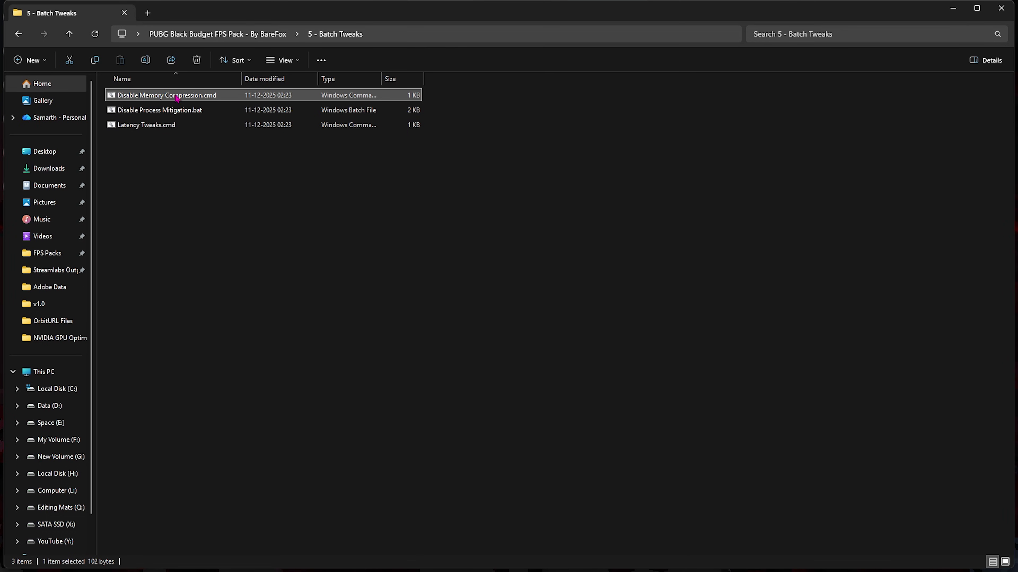
- Open Disable Memory Compression.cmd in Notepad, inspect its PowerShell Disable-MMAgent line and close the file
{"action": "right_click", "coordinate": [176, 99]}
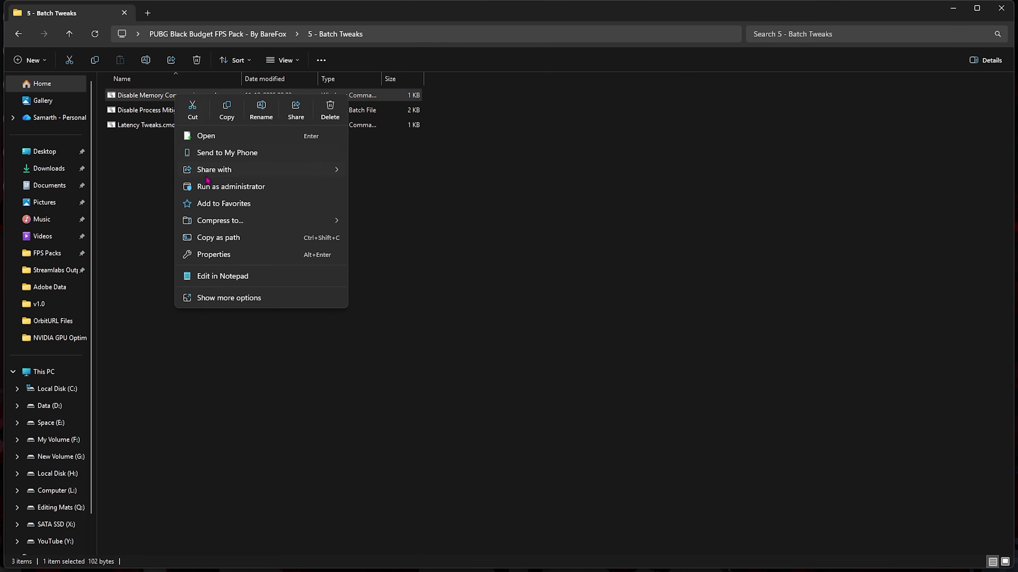
{"action": "left_click", "coordinate": [224, 275]}
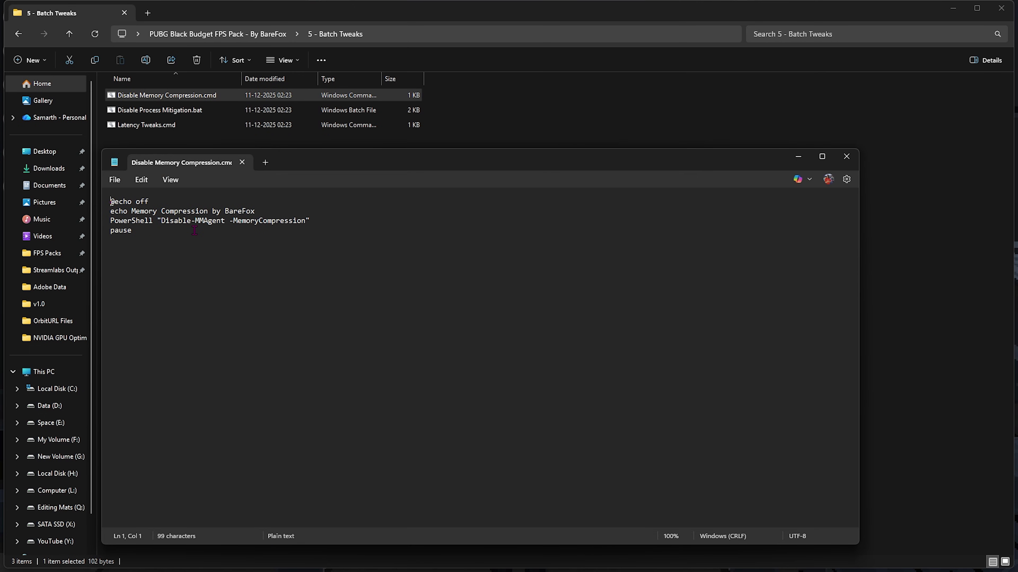
{"action": "triple_click", "coordinate": [171, 225]}
{"action": "left_click", "coordinate": [198, 255]}
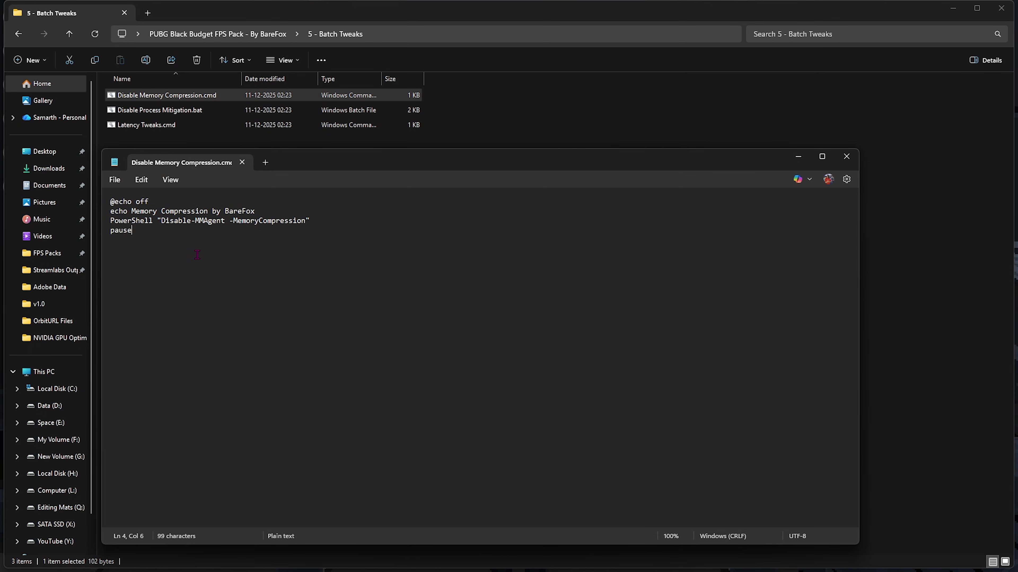
{"action": "double_click", "coordinate": [173, 221]}
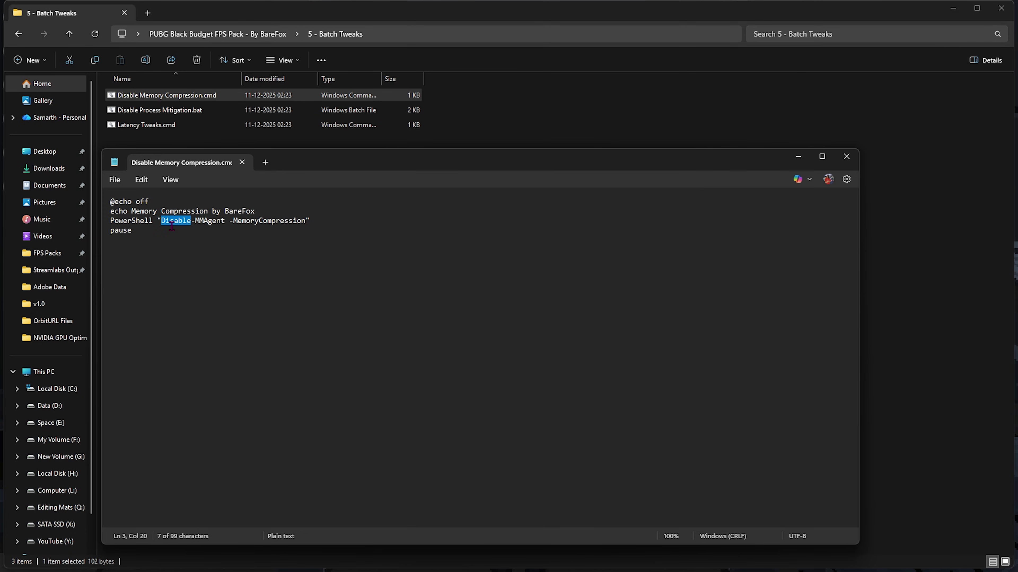
{"action": "left_click", "coordinate": [241, 162]}
- Select Disable Process Mitigation.bat and Latency Tweaks.cmd in turn, and return to the main FPS pack folder
{"action": "left_click", "coordinate": [150, 114]}
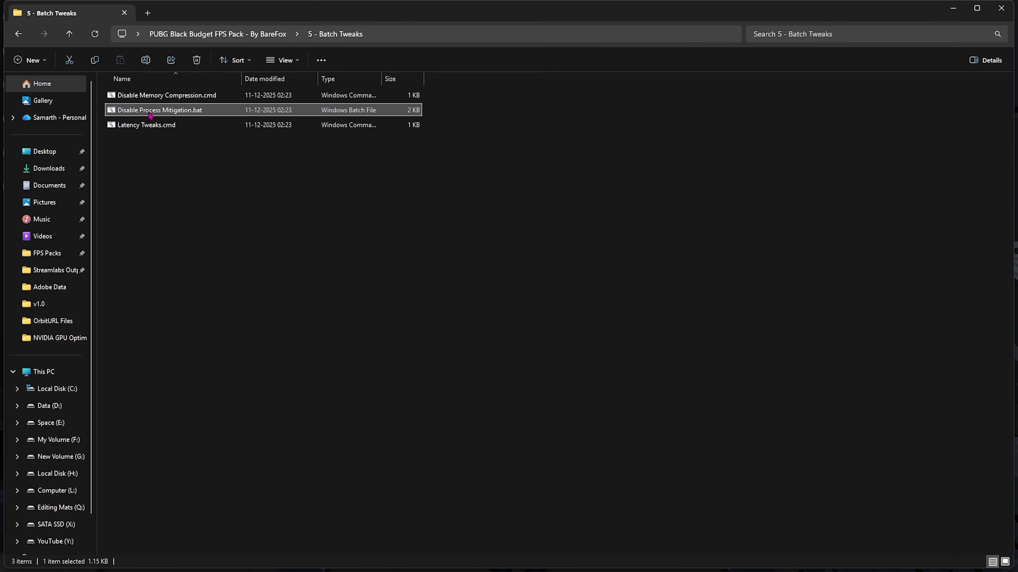
{"action": "left_click", "coordinate": [170, 125]}
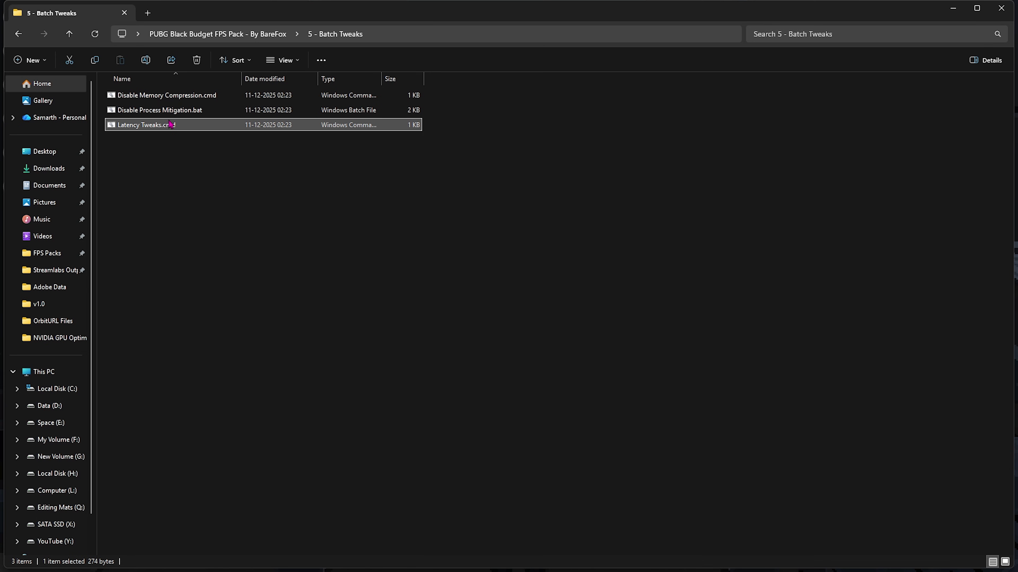
{"action": "left_click", "coordinate": [196, 34]}
- Run Clean Temporary Files.bat from 6 - Programs as administrator and confirm deleting all temporary files
{"action": "double_click", "coordinate": [145, 169]}
{"action": "right_click", "coordinate": [145, 95]}
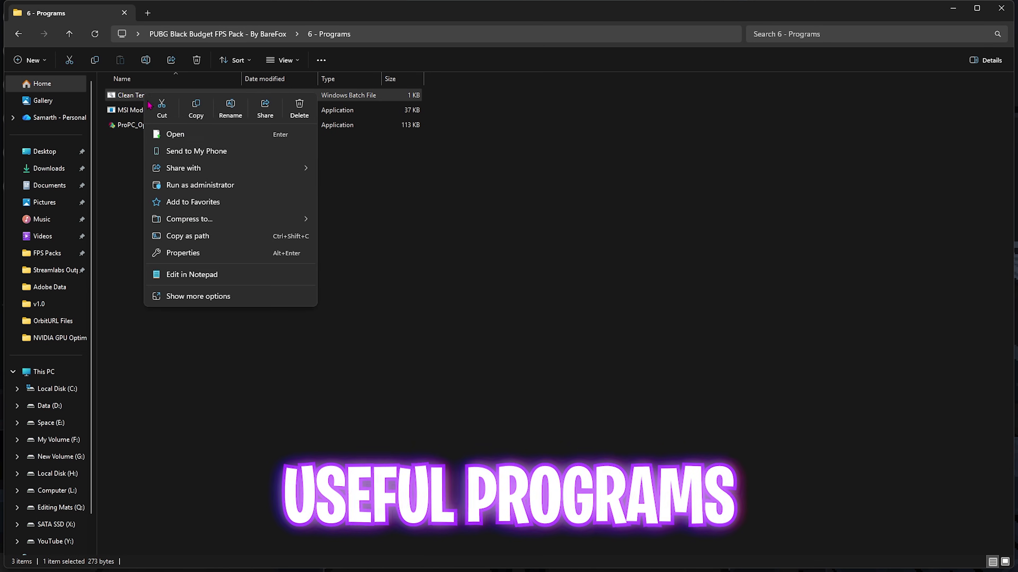
{"action": "left_click", "coordinate": [188, 185]}
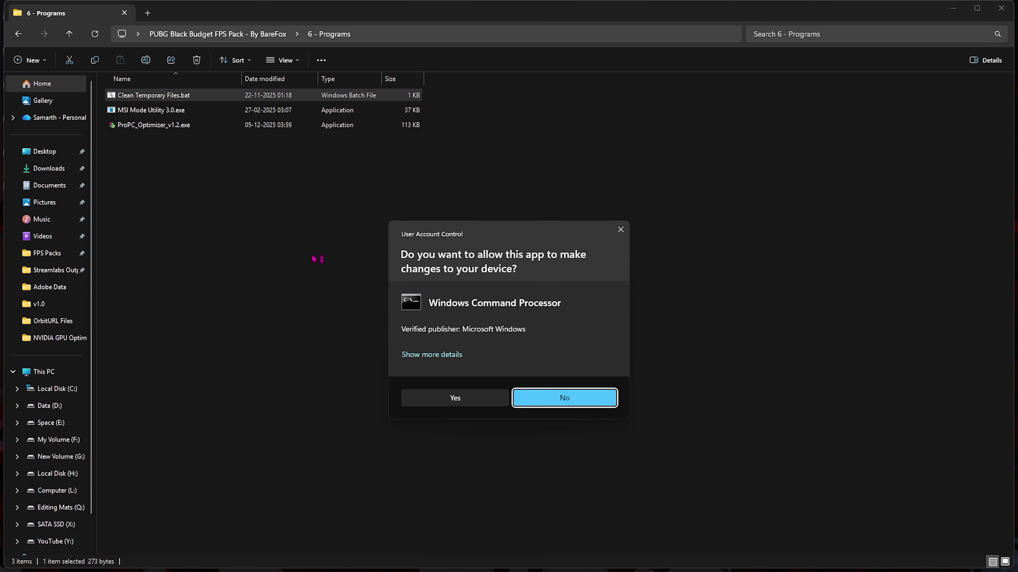
{"action": "left_click", "coordinate": [448, 405]}
{"action": "left_click_drag", "start_coordinate": [220, 141], "coordinate": [280, 174]}
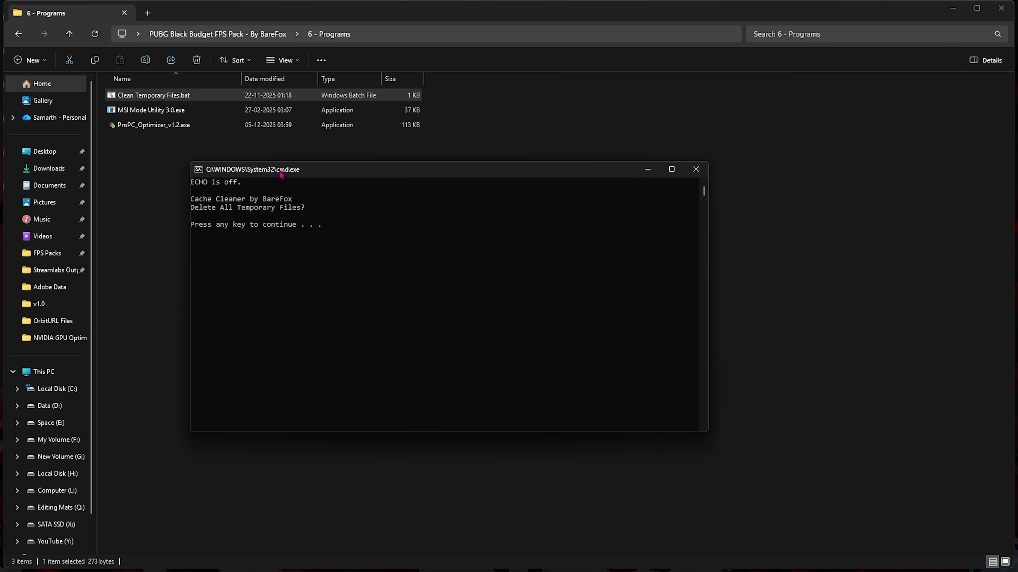
{"action": "key", "text": "Return"}
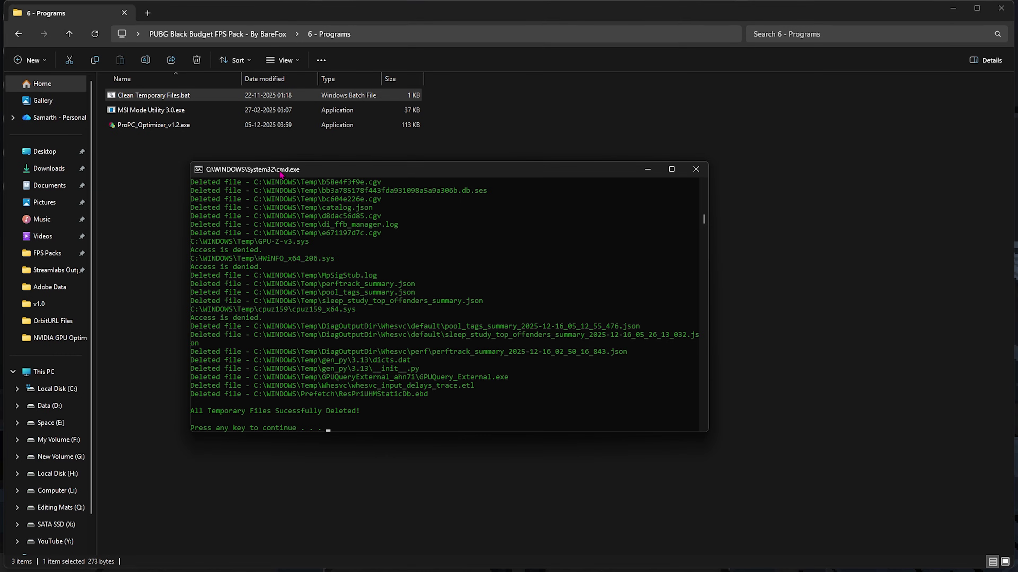
- Dismiss the finished temporary file cleanup and run MSI Mode Utility 3.0.exe as administrator
{"action": "key", "text": "Return"}
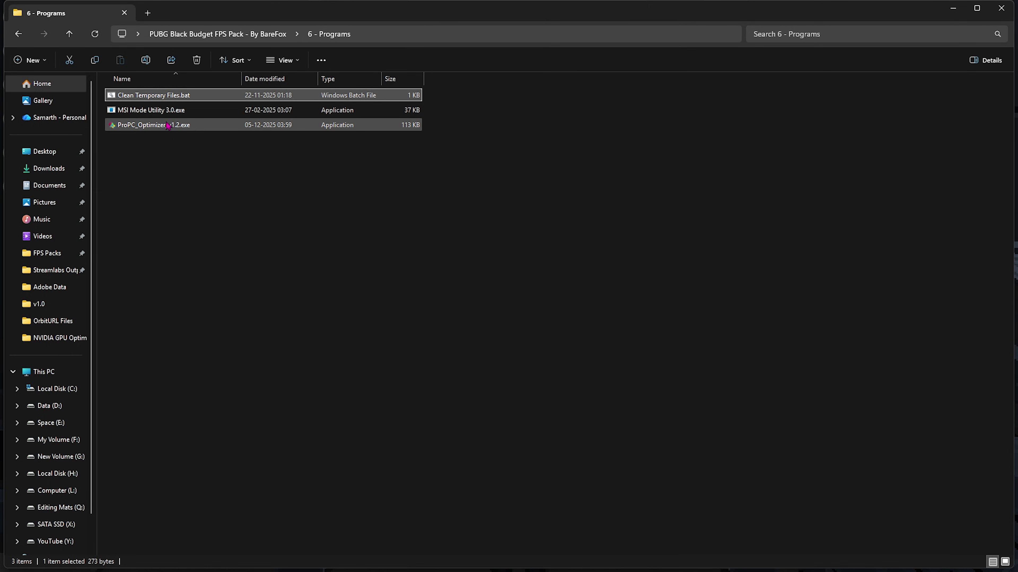
{"action": "left_click", "coordinate": [178, 113]}
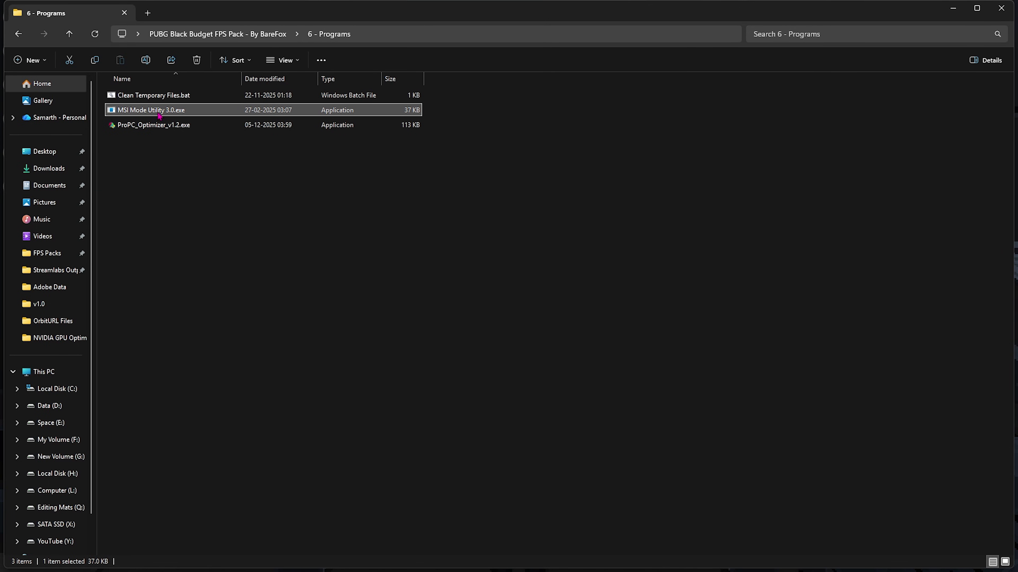
{"action": "right_click", "coordinate": [180, 116]}
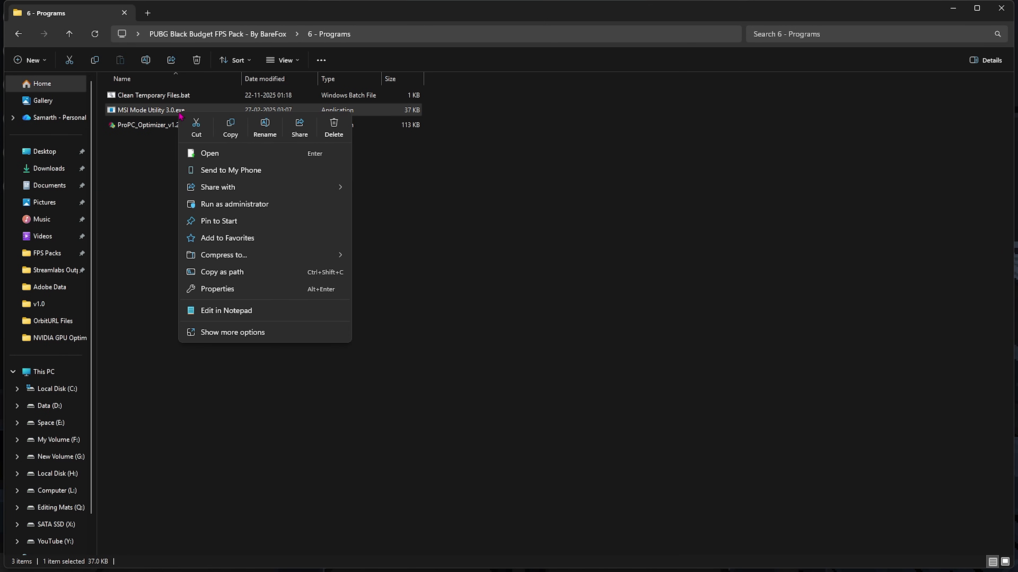
{"action": "left_click", "coordinate": [216, 203]}
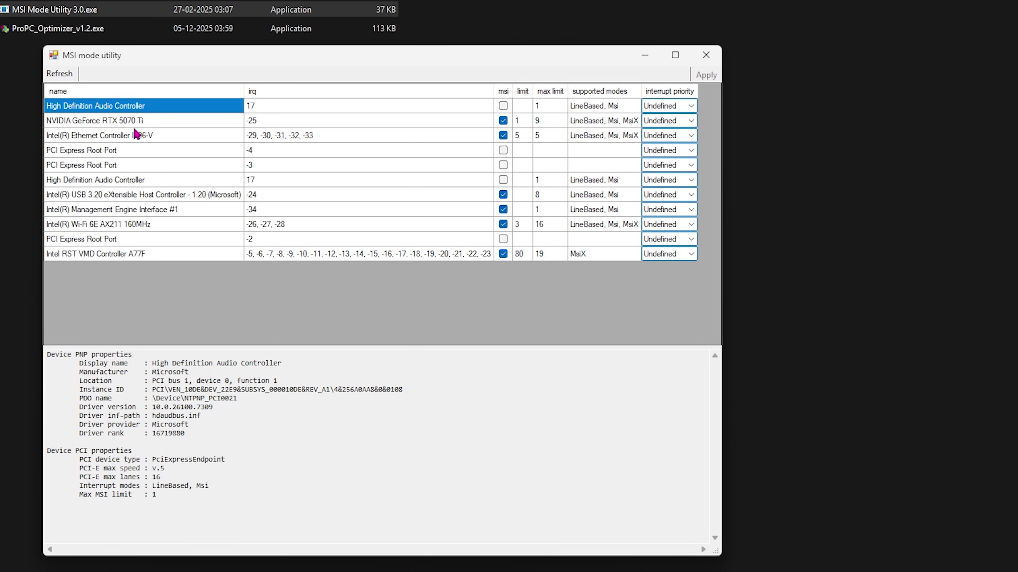
- Set the interrupt priority of the NVIDIA GeForce RTX 5070 Ti to High in MSI mode utility
{"action": "left_click", "coordinate": [147, 120]}
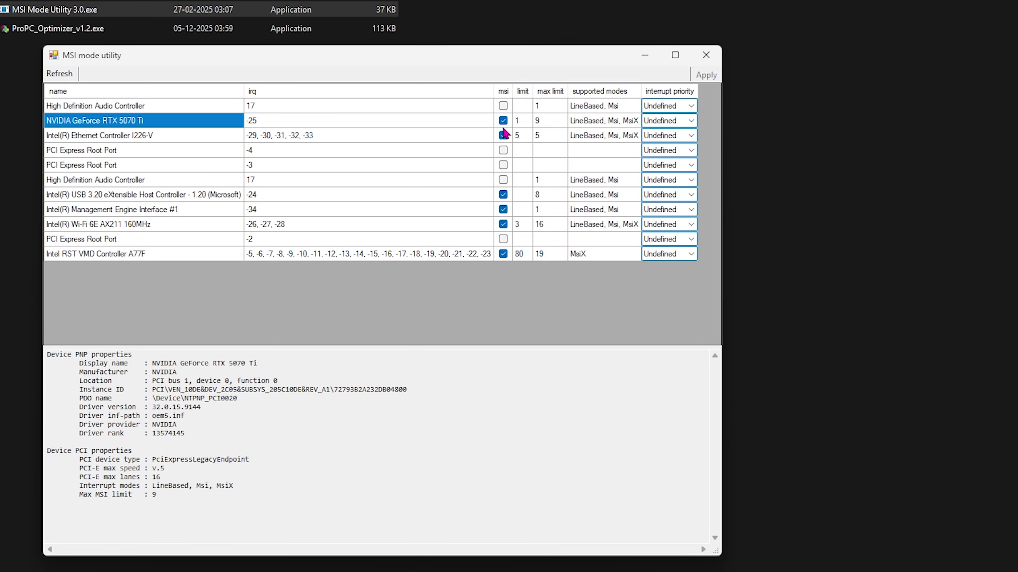
{"action": "left_click", "coordinate": [691, 122]}
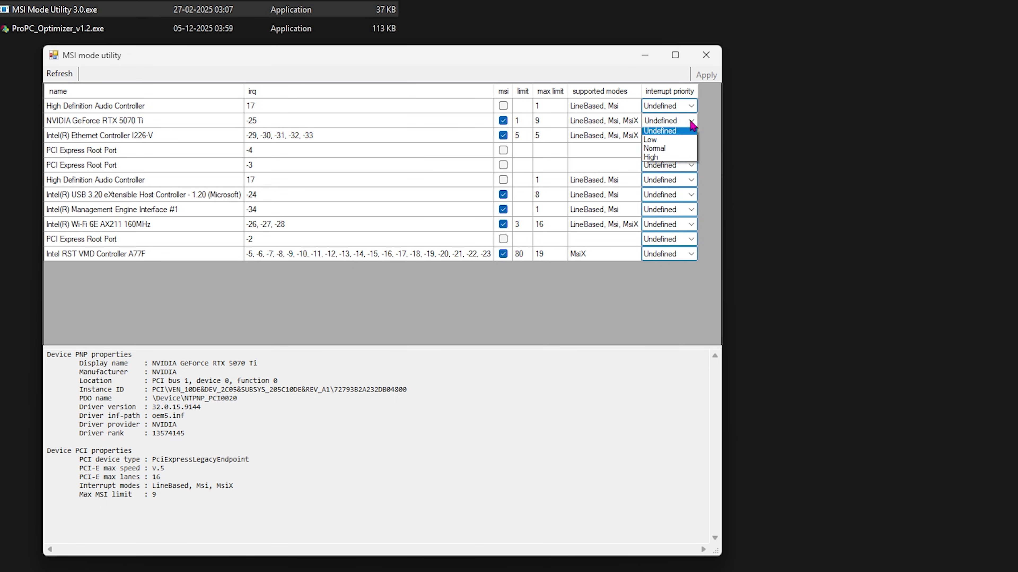
{"action": "left_click", "coordinate": [651, 158]}
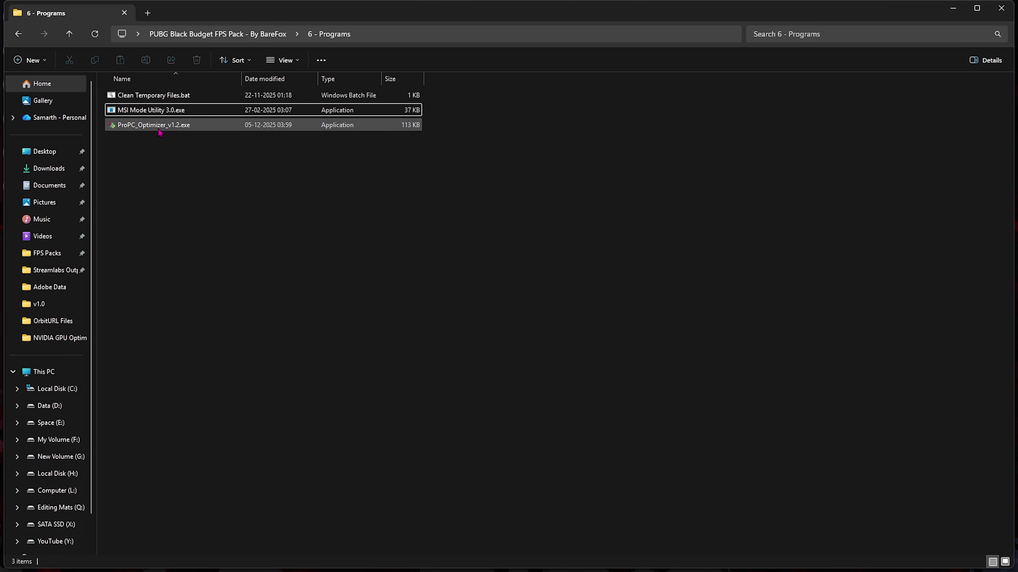
- Run ProPC_Optimizer_v1.2.exe with administrator permission, continue through its restore point and optimization prompts, and close the 6 - Programs folder
{"action": "mouse_move", "coordinate": [159, 133]}
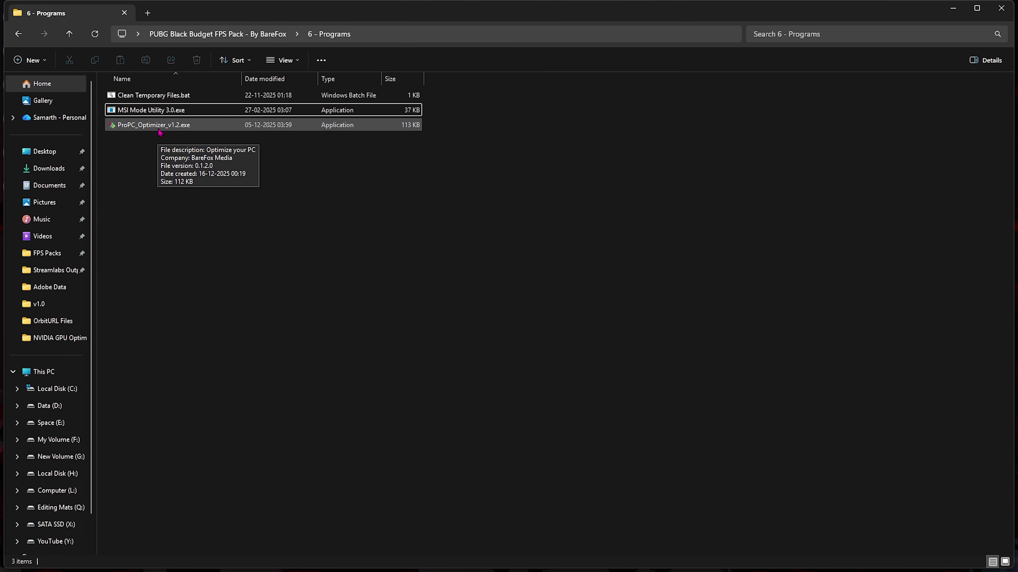
{"action": "double_click", "coordinate": [158, 129]}
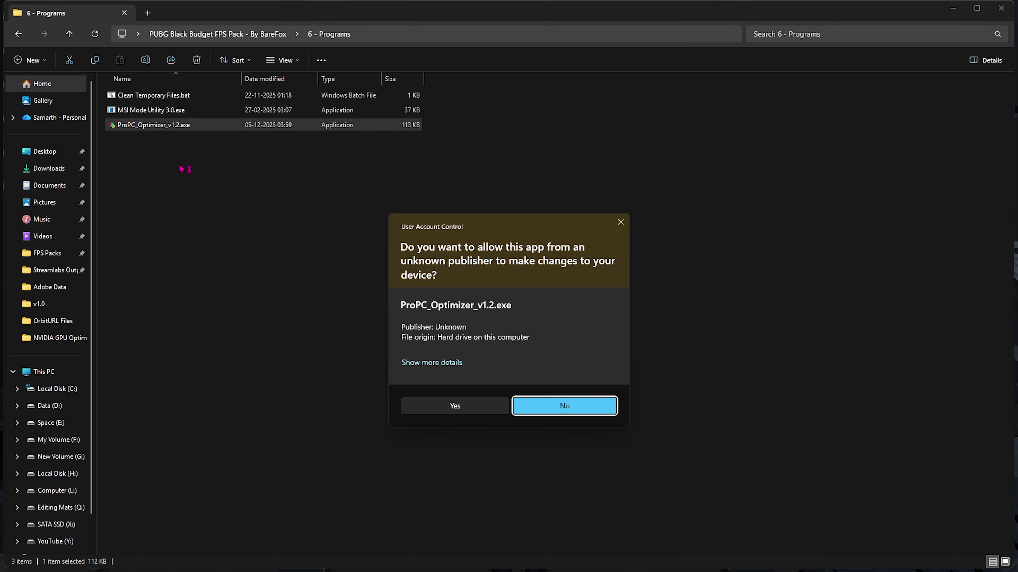
{"action": "left_click", "coordinate": [455, 407]}
{"action": "left_click_drag", "start_coordinate": [273, 27], "coordinate": [507, 193]}
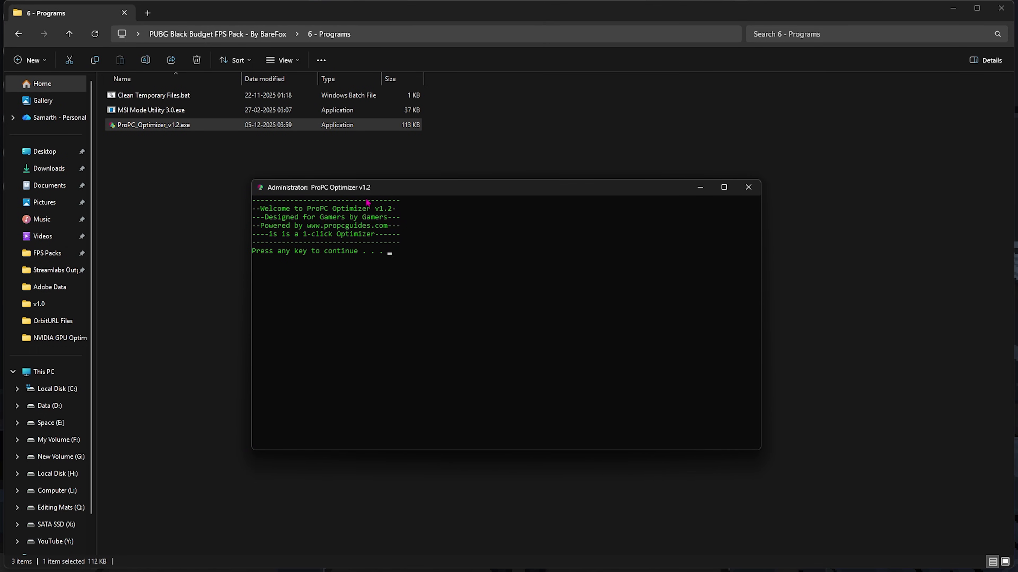
{"action": "key", "text": "Return"}
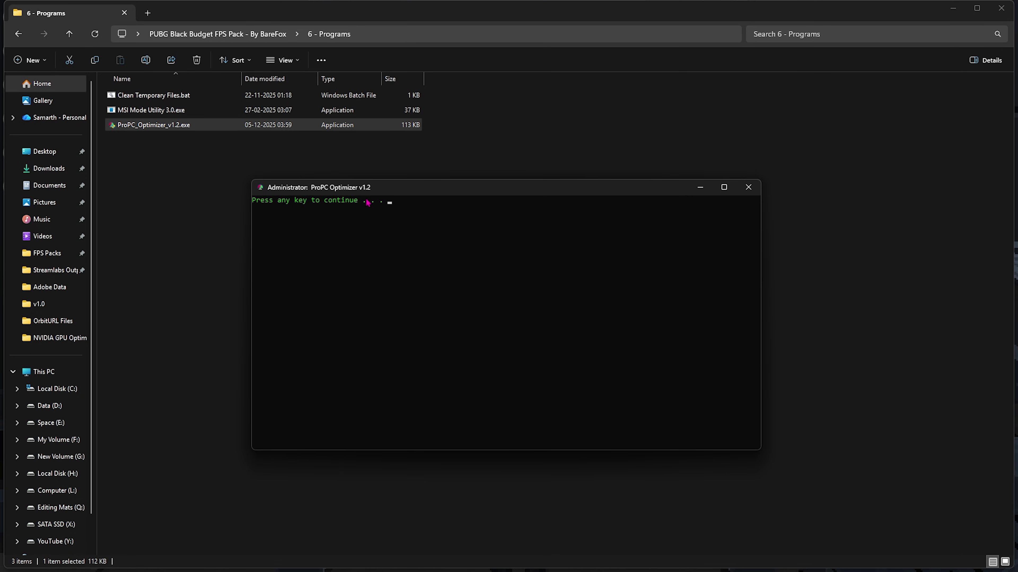
{"action": "key", "text": "Return"}
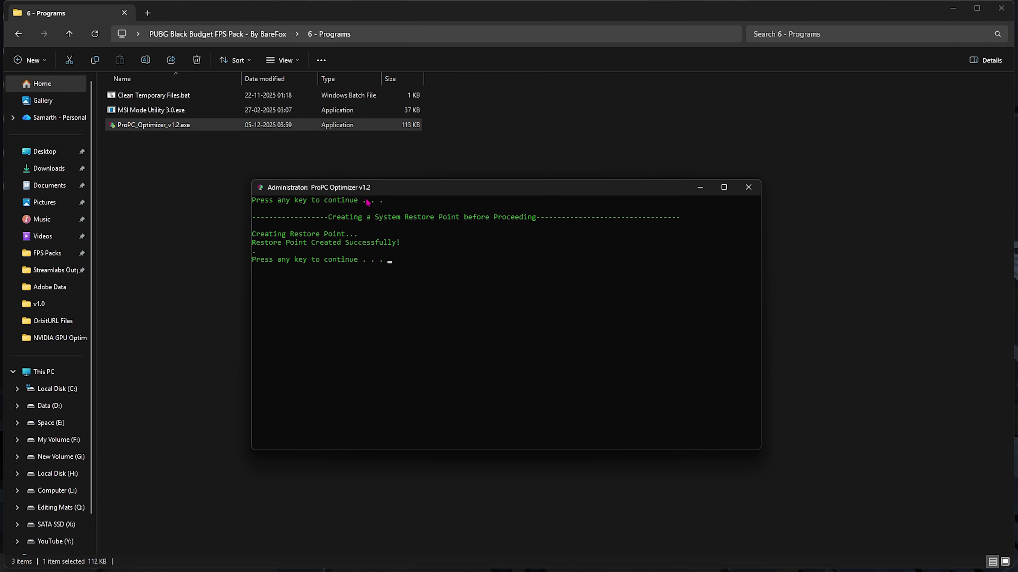
{"action": "key", "text": "Return"}
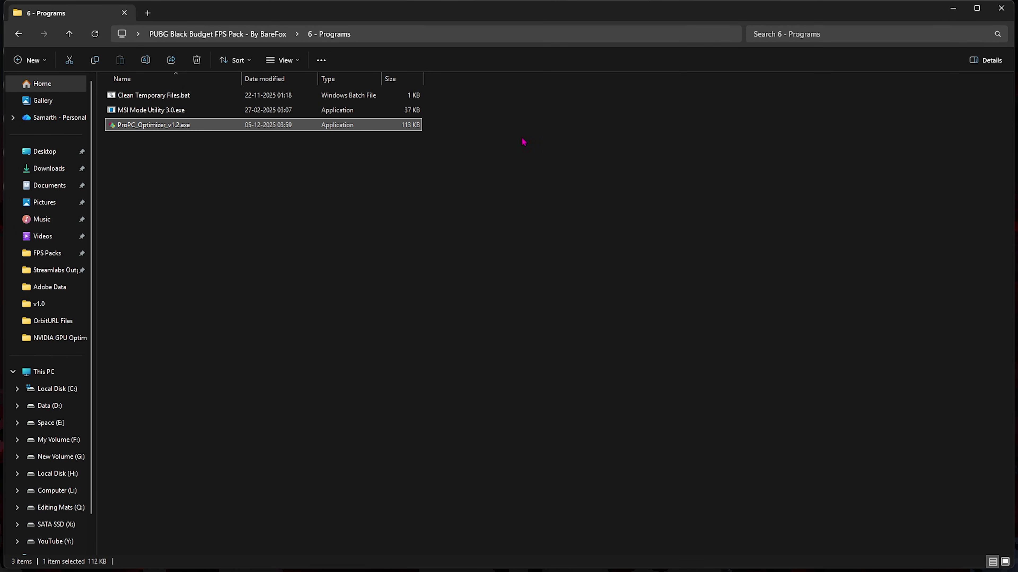
{"action": "left_click", "coordinate": [1012, 6]}
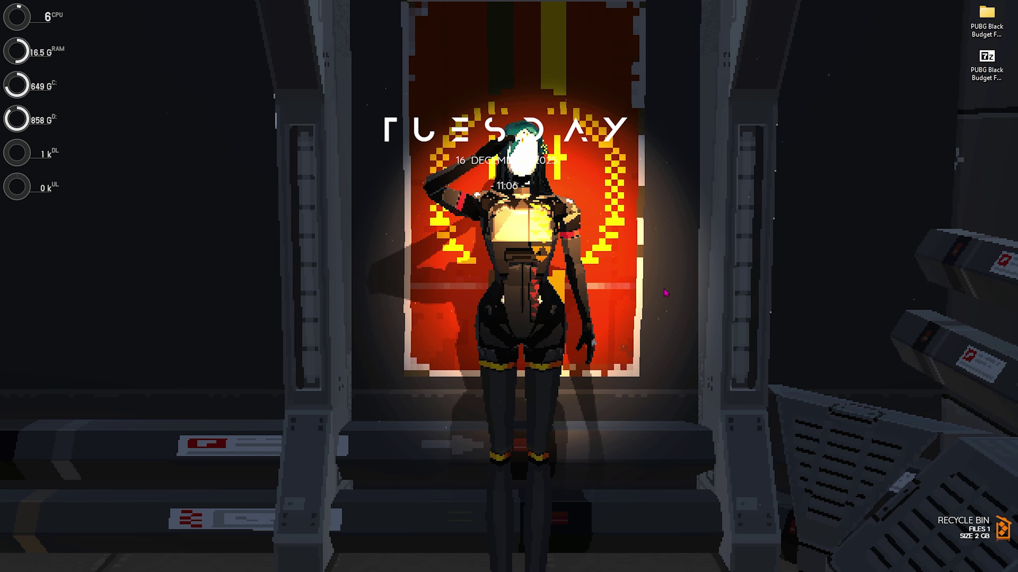
- Open Windows Disk Cleanup for the C: drive
{"action": "key", "text": "super"}
{"action": "type", "text": "disk"}
{"action": "key", "text": "Return"}
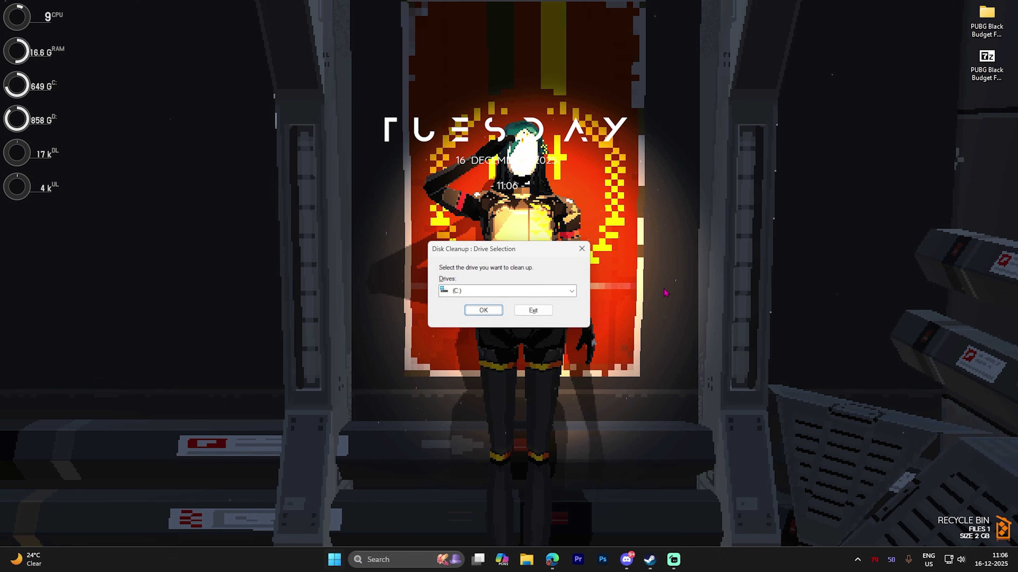
{"action": "left_click", "coordinate": [486, 313]}
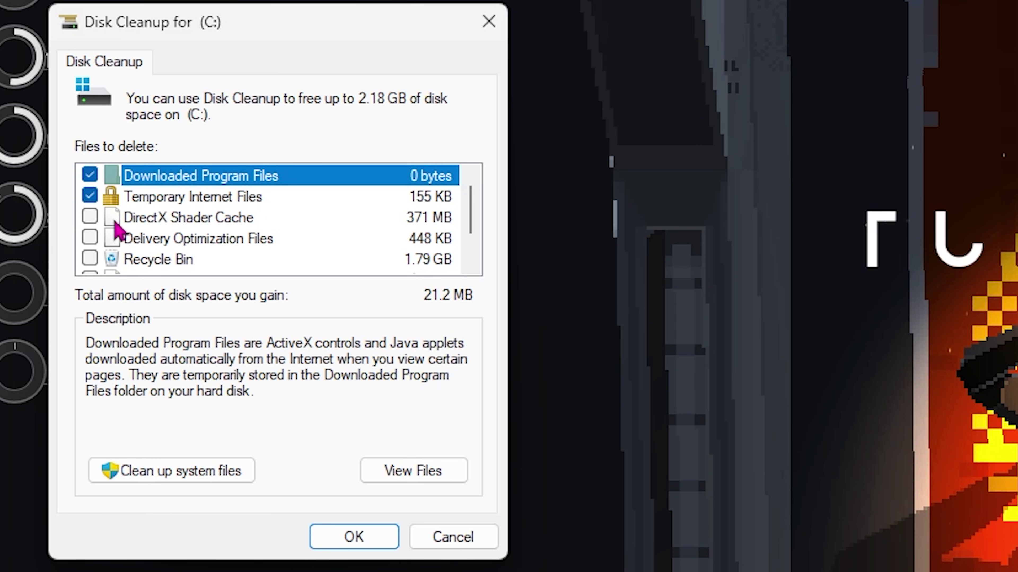
- Include DirectX Shader Cache, Delivery Optimization Files, Recycle Bin and Temporary files in the cleanup and permanently delete all marked files
{"action": "left_click", "coordinate": [92, 218]}
{"action": "scroll", "coordinate": [118, 220], "scroll_direction": "down", "scroll_amount": 1}
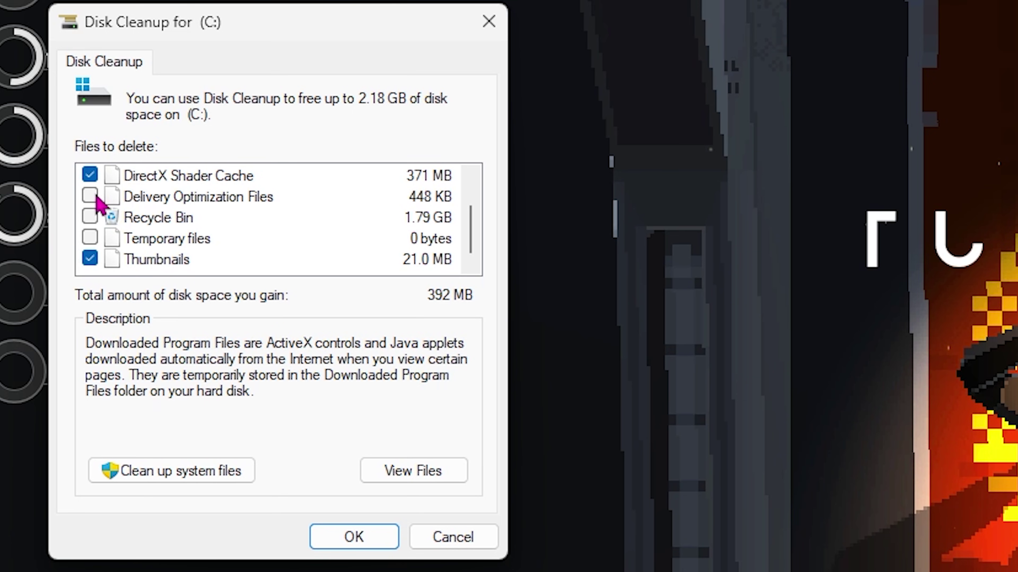
{"action": "left_click", "coordinate": [90, 197]}
{"action": "left_click", "coordinate": [90, 217]}
{"action": "left_click", "coordinate": [90, 237]}
{"action": "scroll", "coordinate": [262, 234], "scroll_direction": "up", "scroll_amount": 1}
{"action": "scroll", "coordinate": [265, 232], "scroll_direction": "down", "scroll_amount": 1}
{"action": "left_click", "coordinate": [354, 538]}
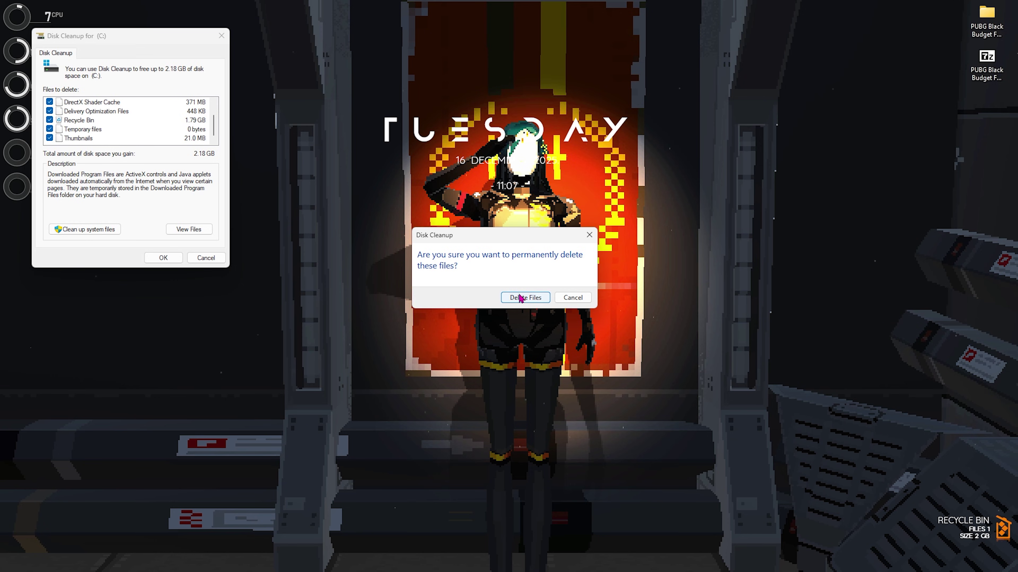
{"action": "left_click", "coordinate": [520, 299]}
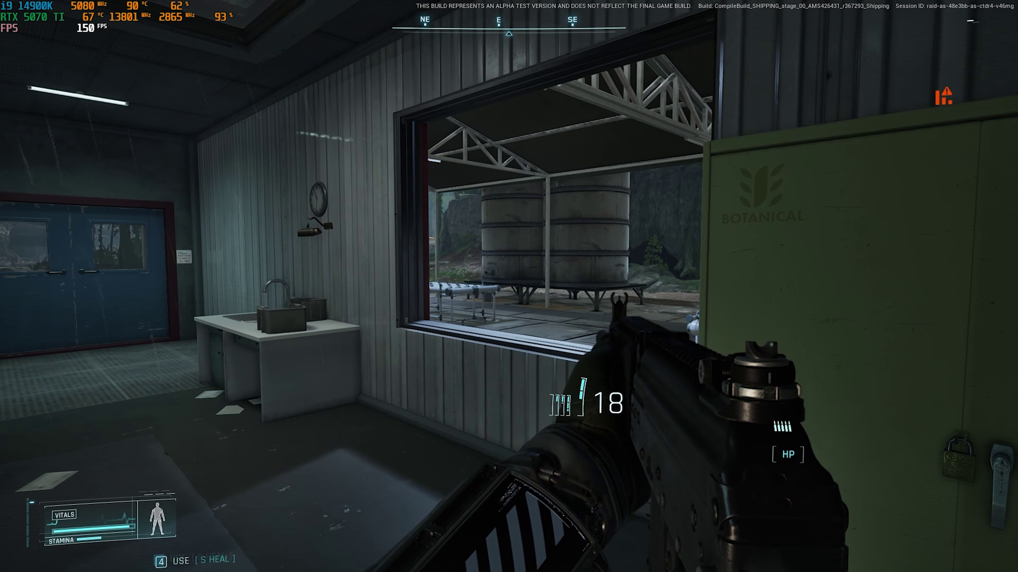
- Open the graphics settings from the system menu in PUBG: Black Budget
{"action": "key", "text": "Escape"}
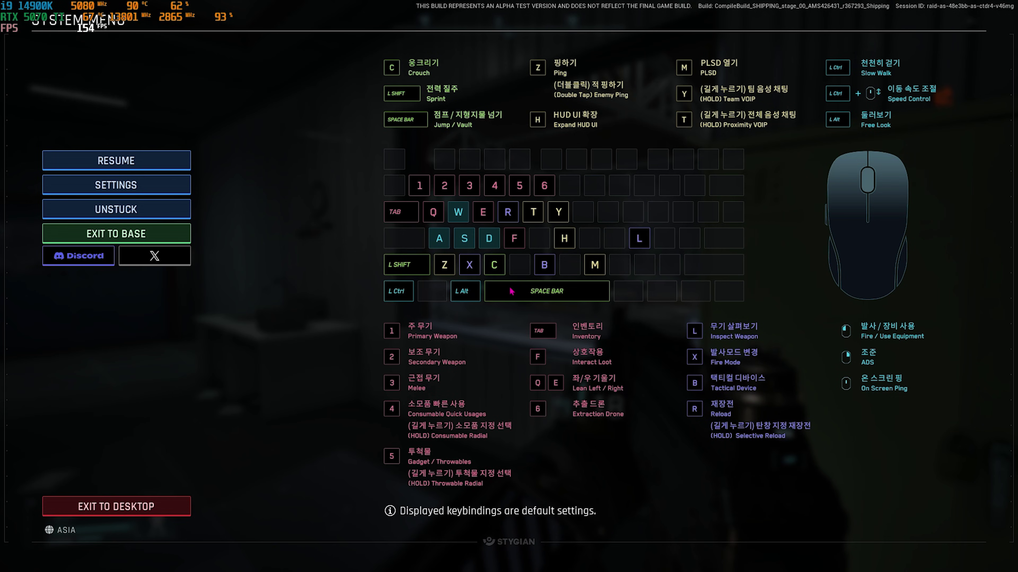
{"action": "left_click", "coordinate": [146, 188]}
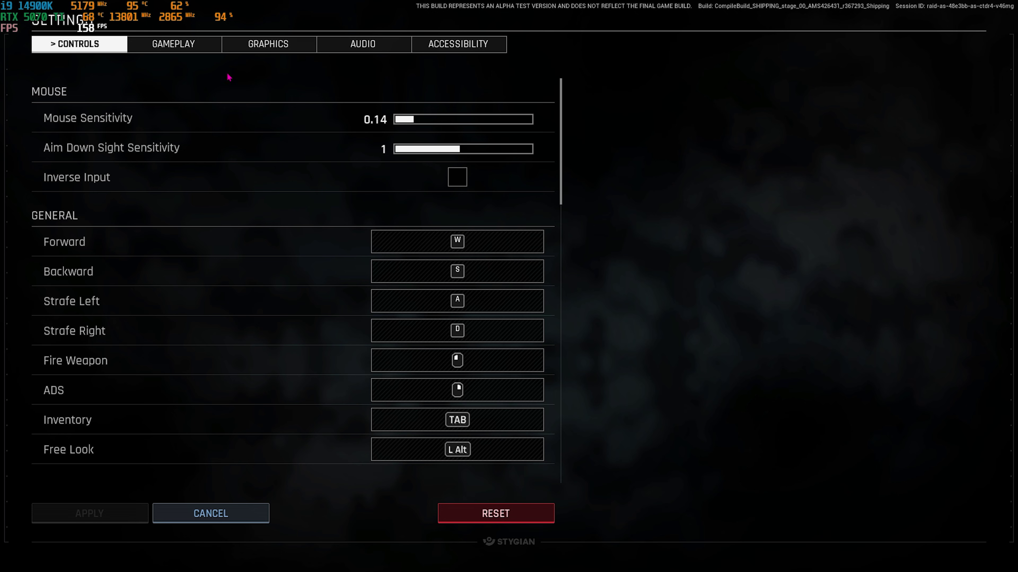
{"action": "left_click", "coordinate": [266, 47]}
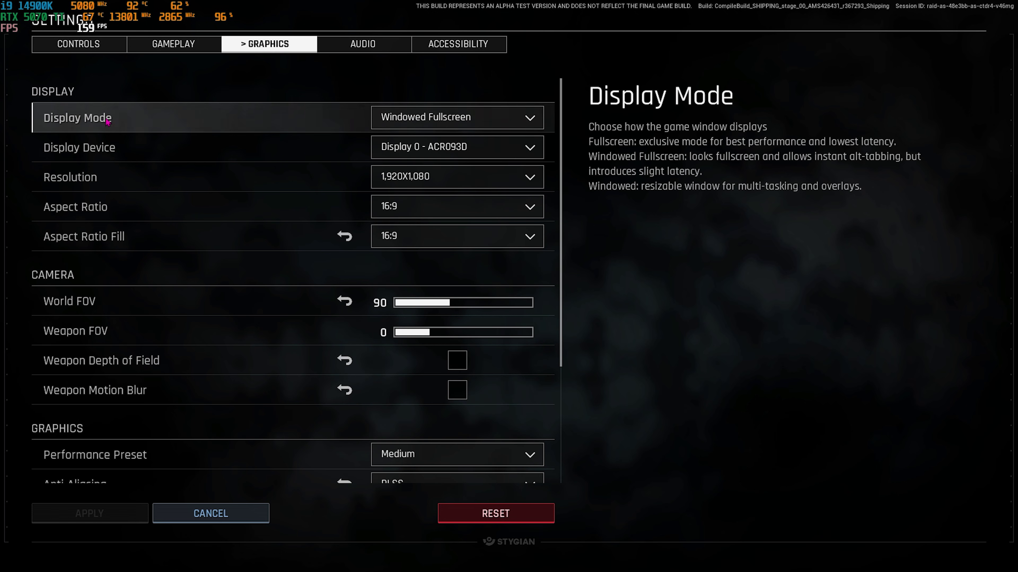
- Examine the available Display Mode, Display Device and Resolution options without changing them
{"action": "left_click", "coordinate": [397, 117]}
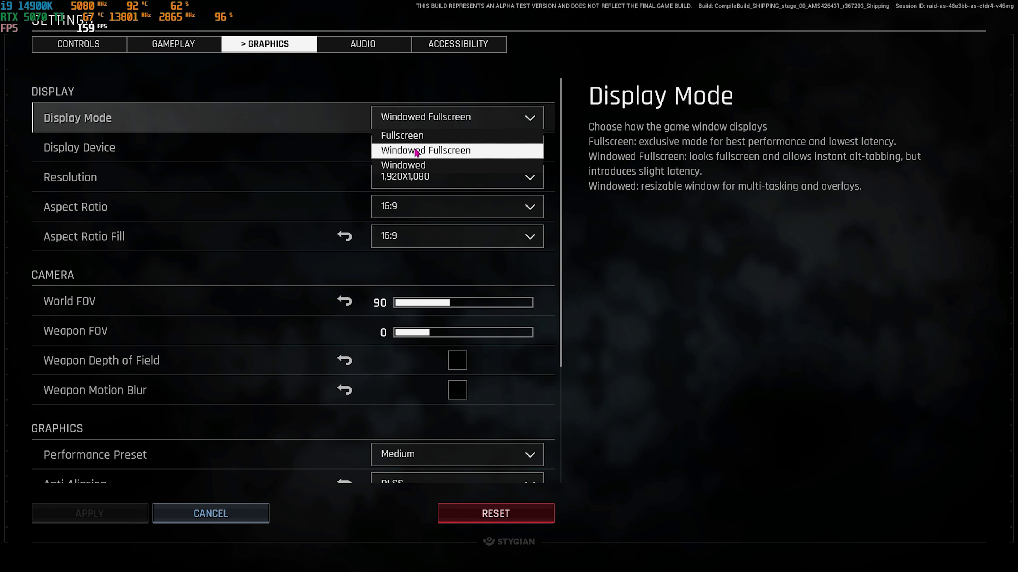
{"action": "left_click", "coordinate": [359, 117]}
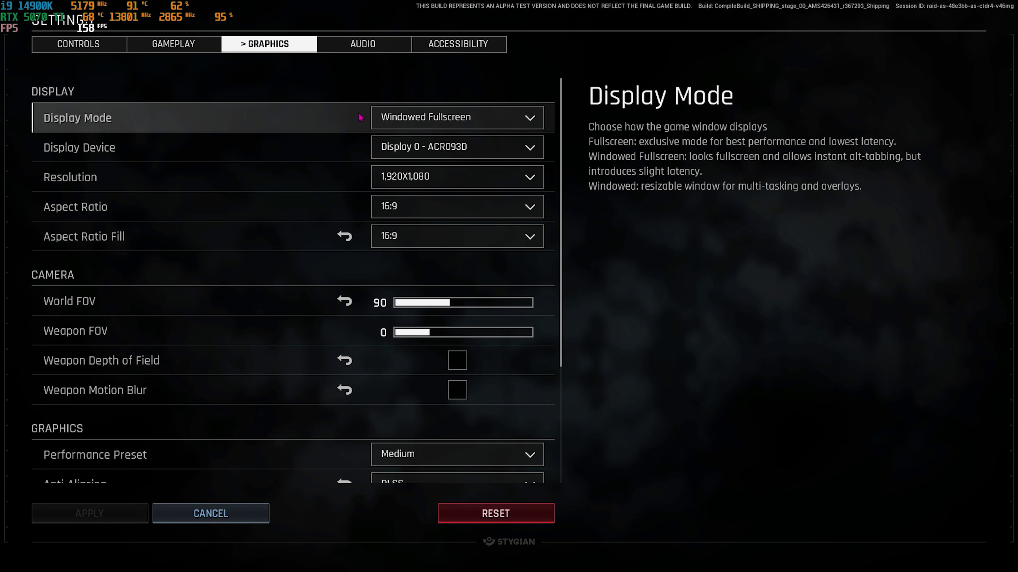
{"action": "left_click", "coordinate": [379, 151]}
{"action": "left_click", "coordinate": [410, 157]}
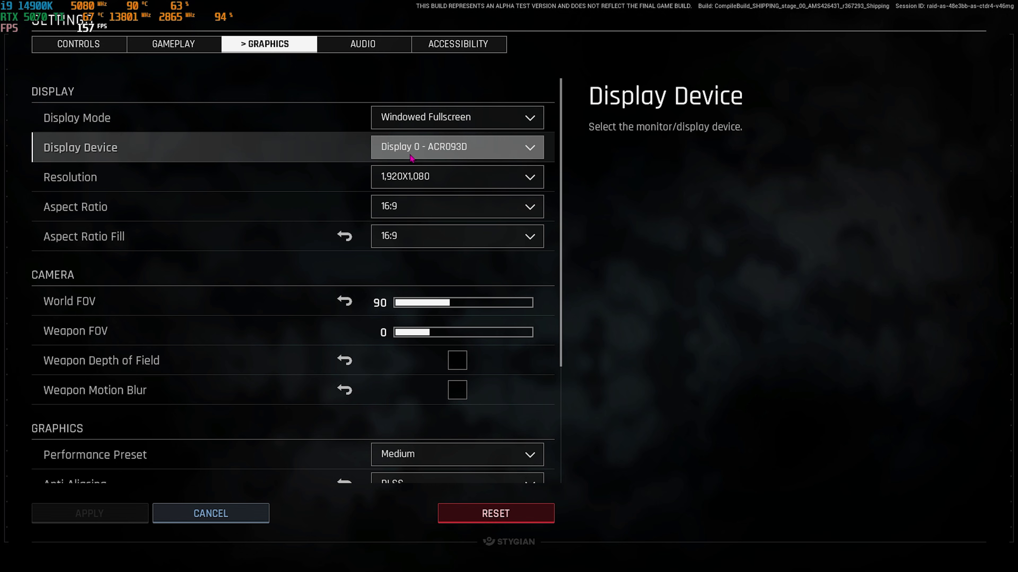
{"action": "left_click", "coordinate": [396, 178]}
{"action": "left_click", "coordinate": [396, 179]}
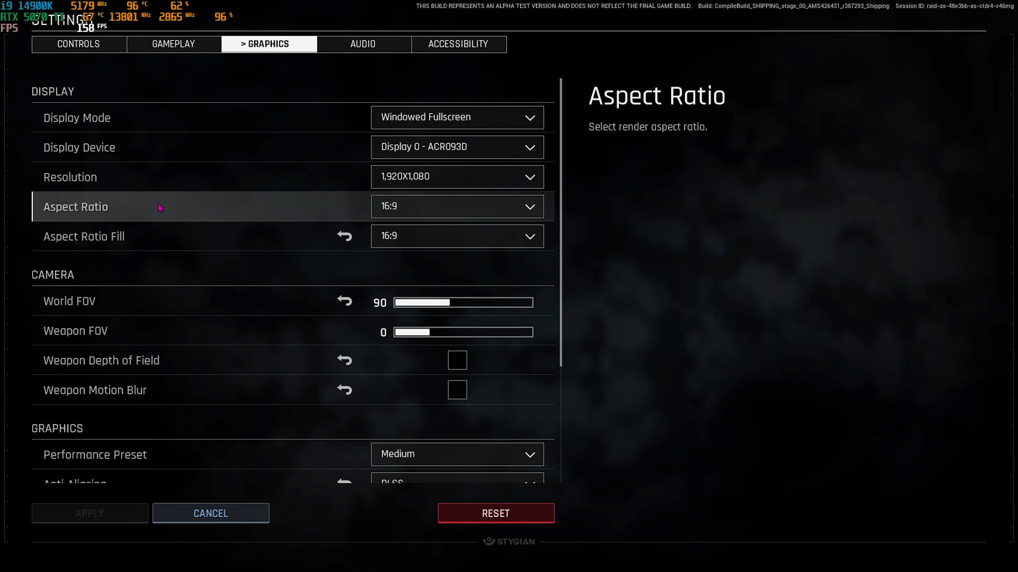
- Choose the Medium Performance Preset and DLSS as the Anti-Aliasing method
{"action": "scroll", "coordinate": [159, 207], "scroll_direction": "down", "scroll_amount": 3}
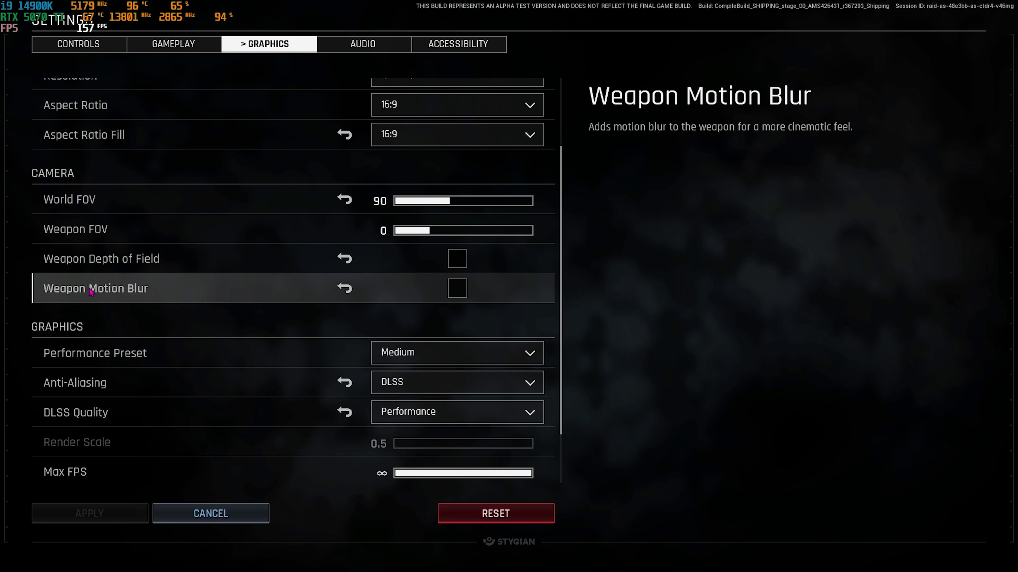
{"action": "scroll", "coordinate": [91, 291], "scroll_direction": "down", "scroll_amount": 2}
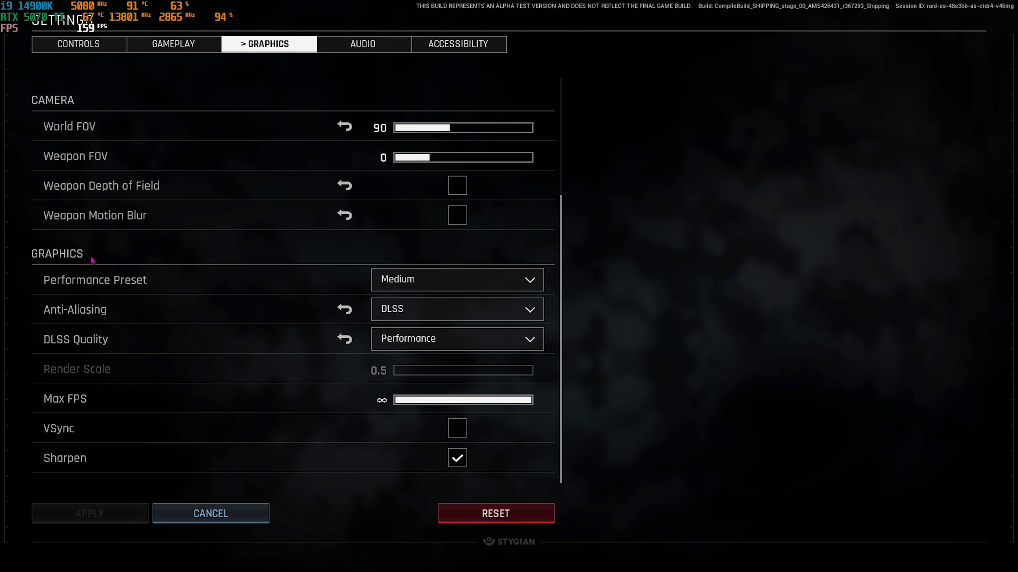
{"action": "left_click", "coordinate": [390, 278]}
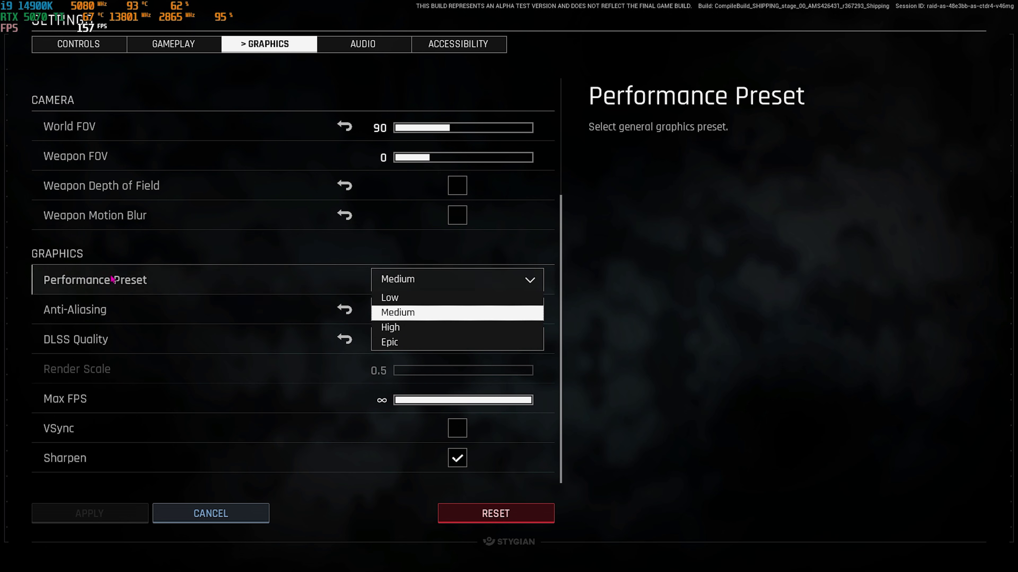
{"action": "left_click", "coordinate": [391, 313]}
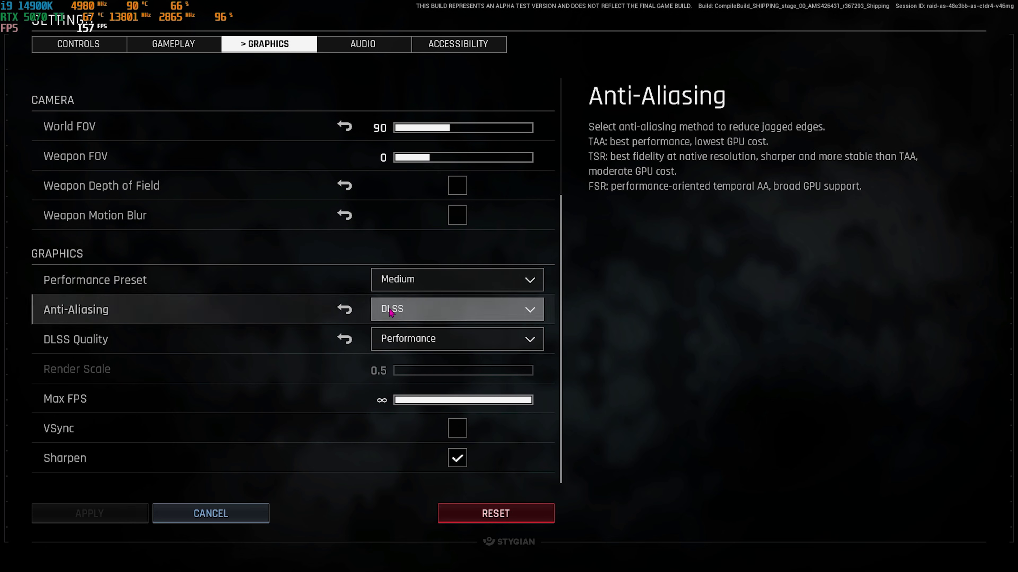
{"action": "left_click", "coordinate": [417, 314]}
{"action": "left_click", "coordinate": [399, 368]}
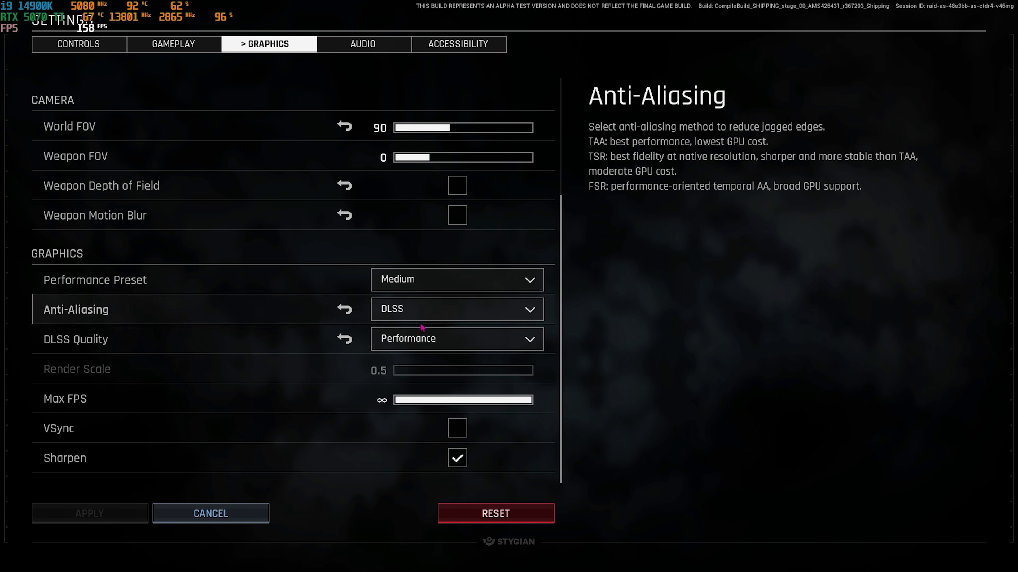
{"action": "left_click", "coordinate": [400, 310]}
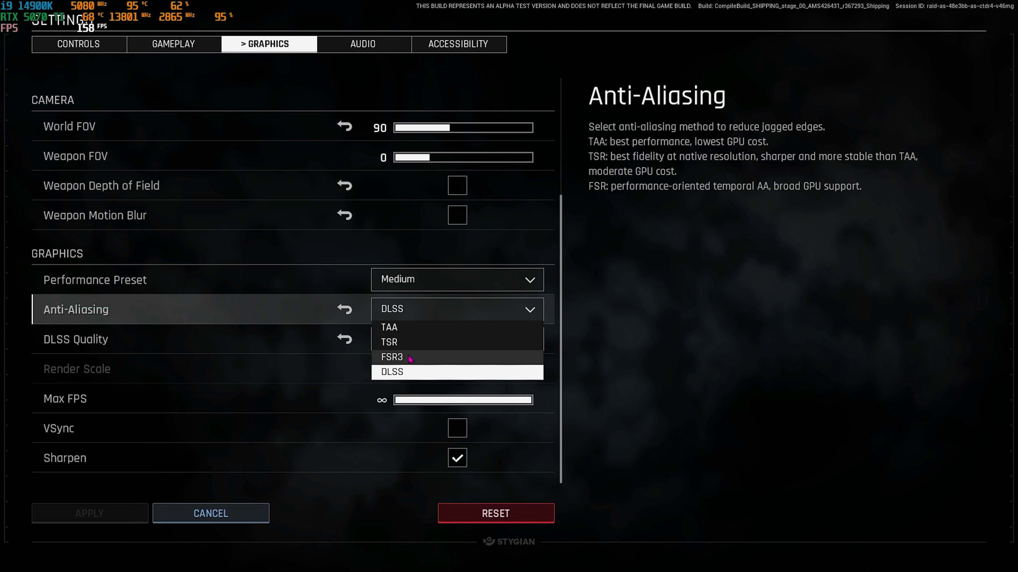
{"action": "left_click", "coordinate": [402, 372]}
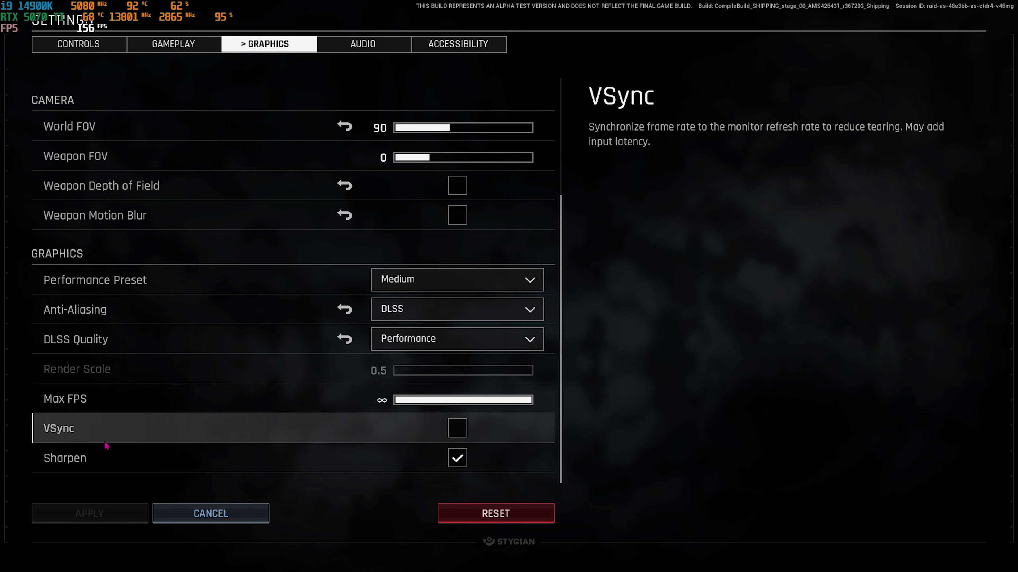
- Turn off Sharpen and apply the graphics settings
{"action": "left_click", "coordinate": [457, 459]}
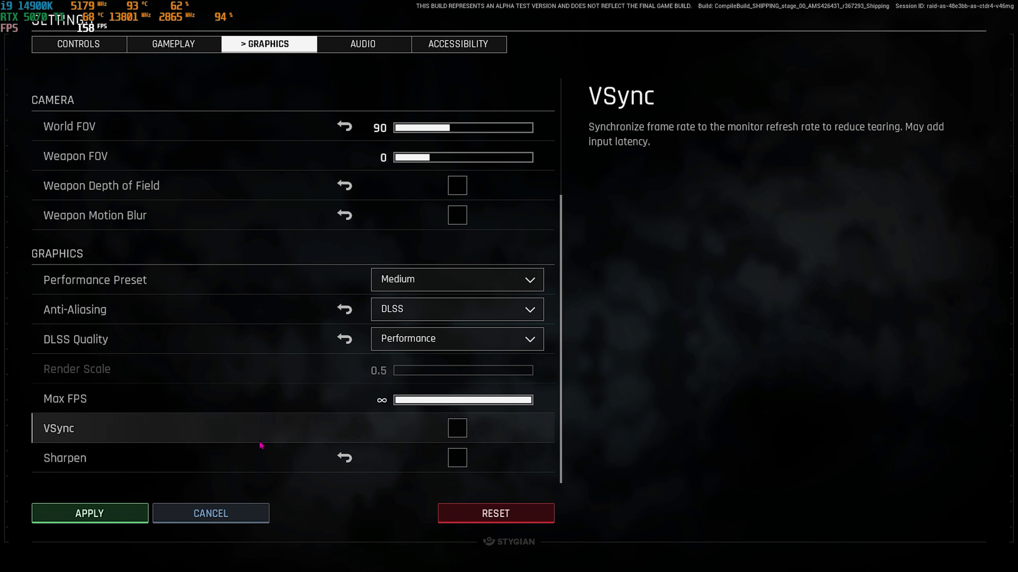
{"action": "left_click", "coordinate": [90, 514]}
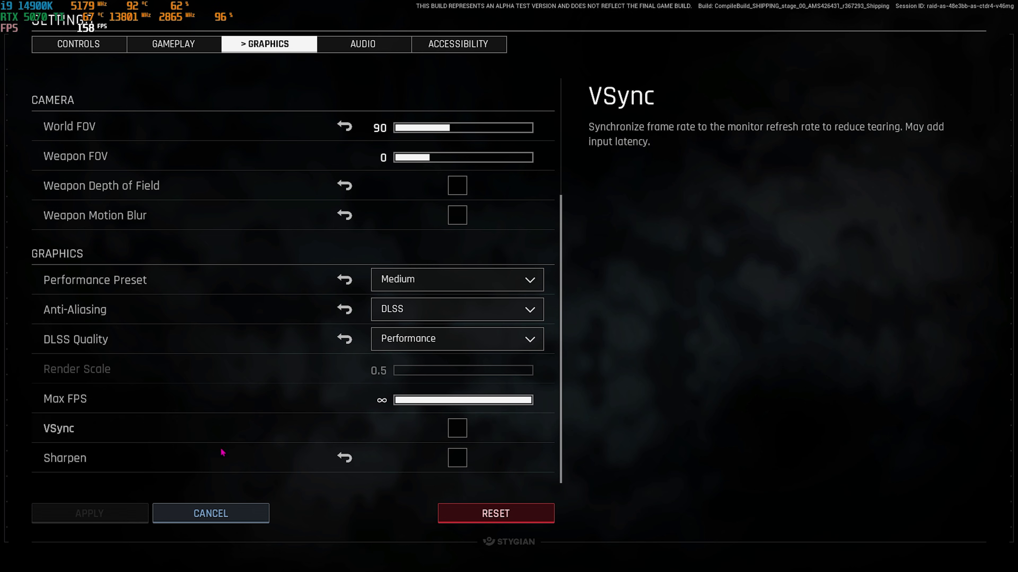
{"action": "scroll", "coordinate": [191, 366], "scroll_direction": "up", "scroll_amount": 3}
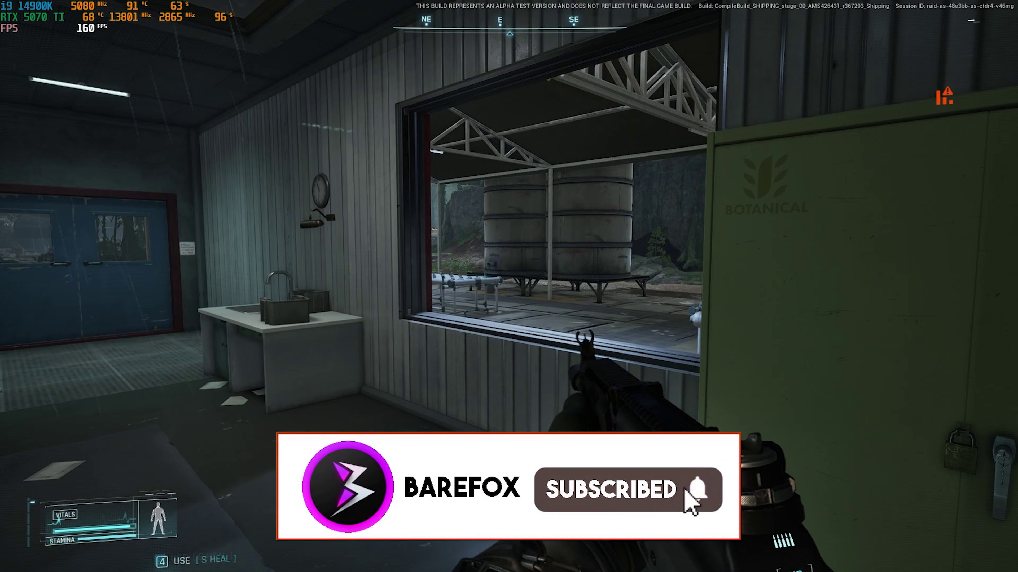
{"action": "key", "text": "w"}
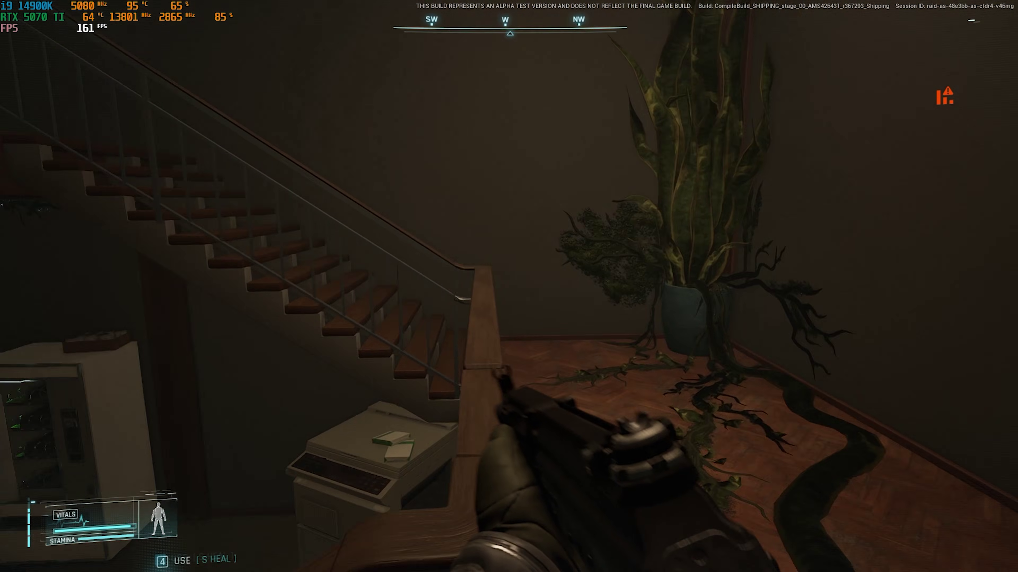
{"action": "key", "text": "w"}
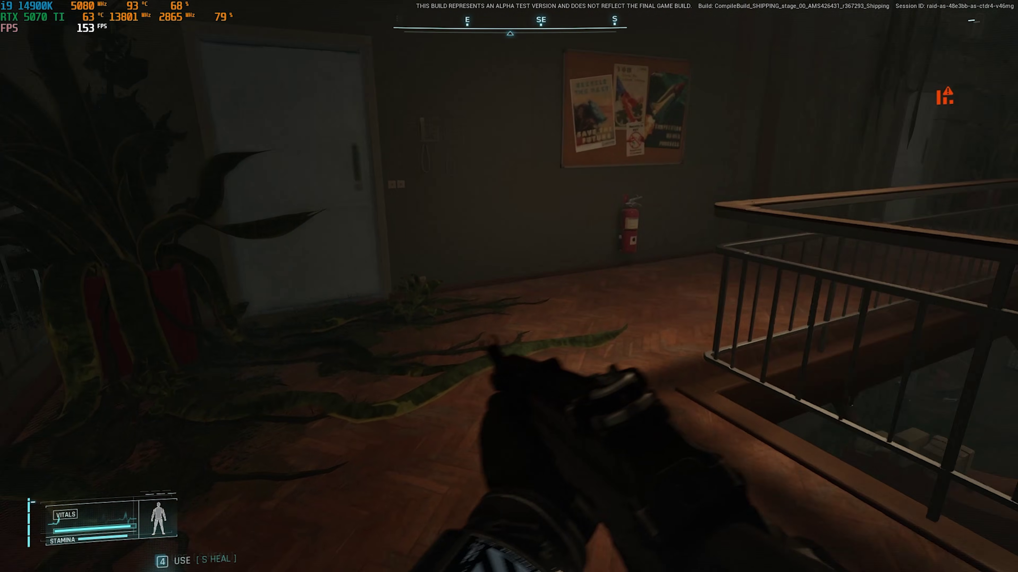
{"action": "key", "text": "w"}
{"action": "key", "text": "f"}
{"action": "key", "text": "w"}
{"action": "key", "text": "f"}
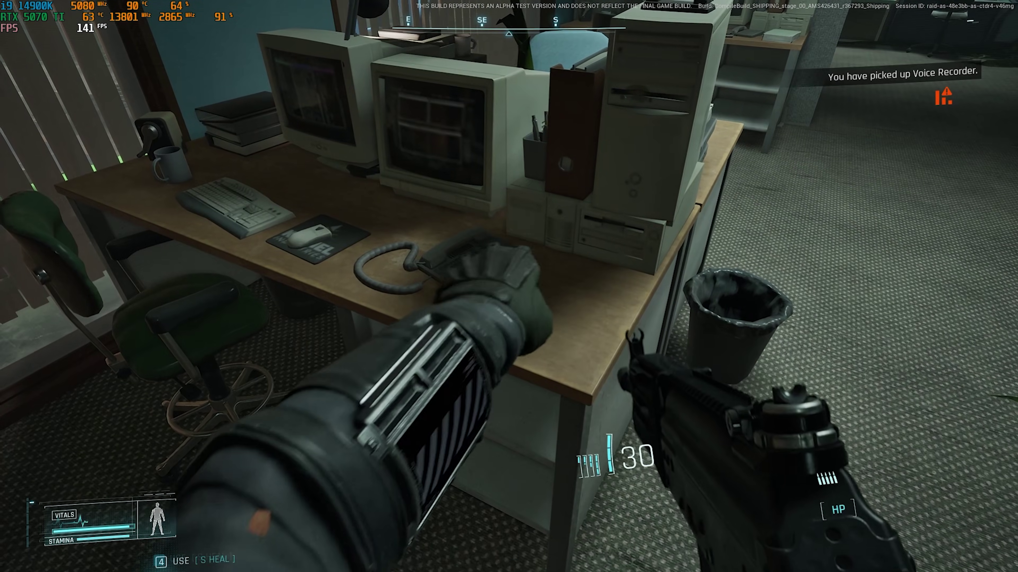
{"action": "key", "text": "w"}
{"action": "key", "text": "w"}
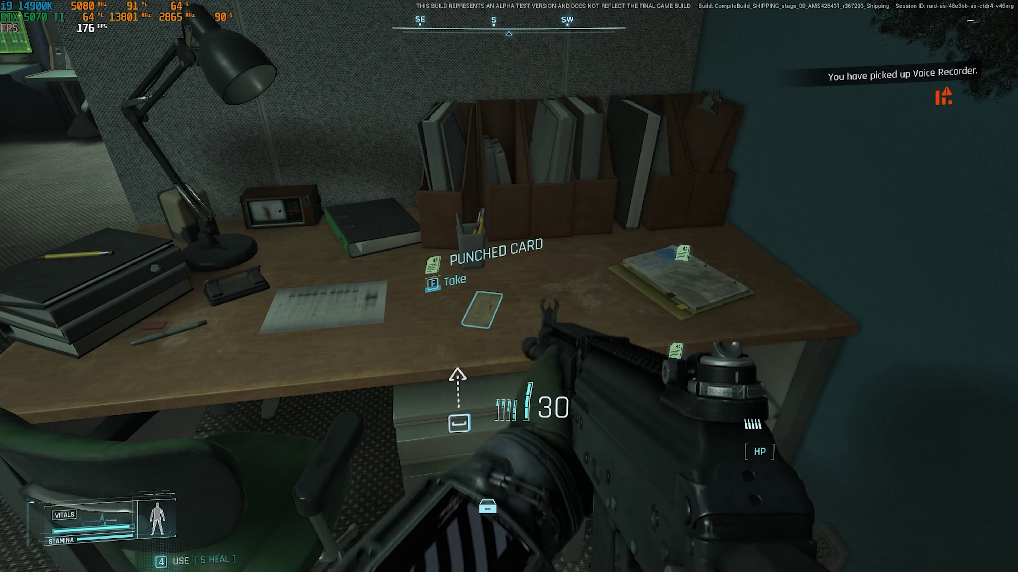
{"action": "key", "text": "s"}
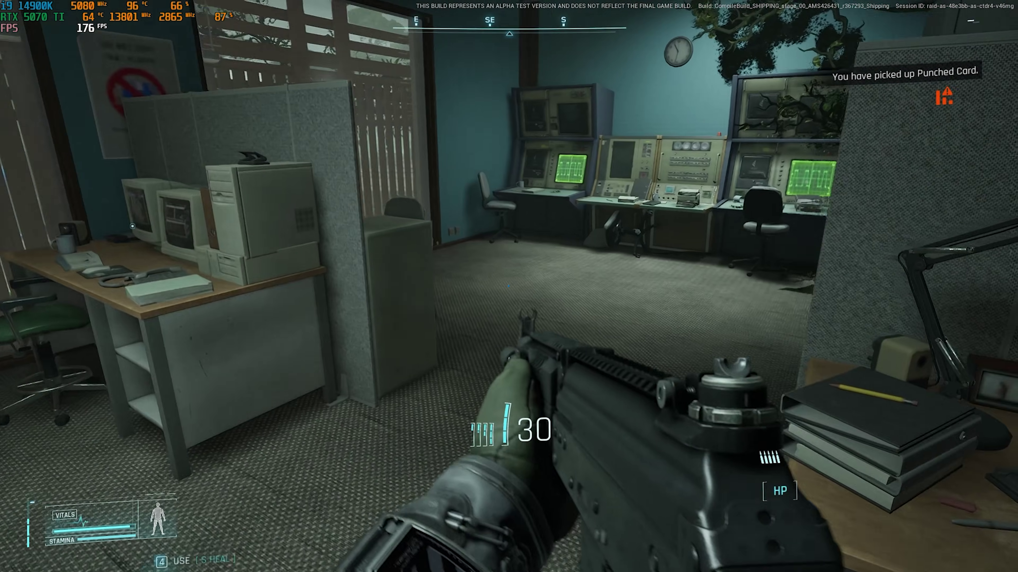